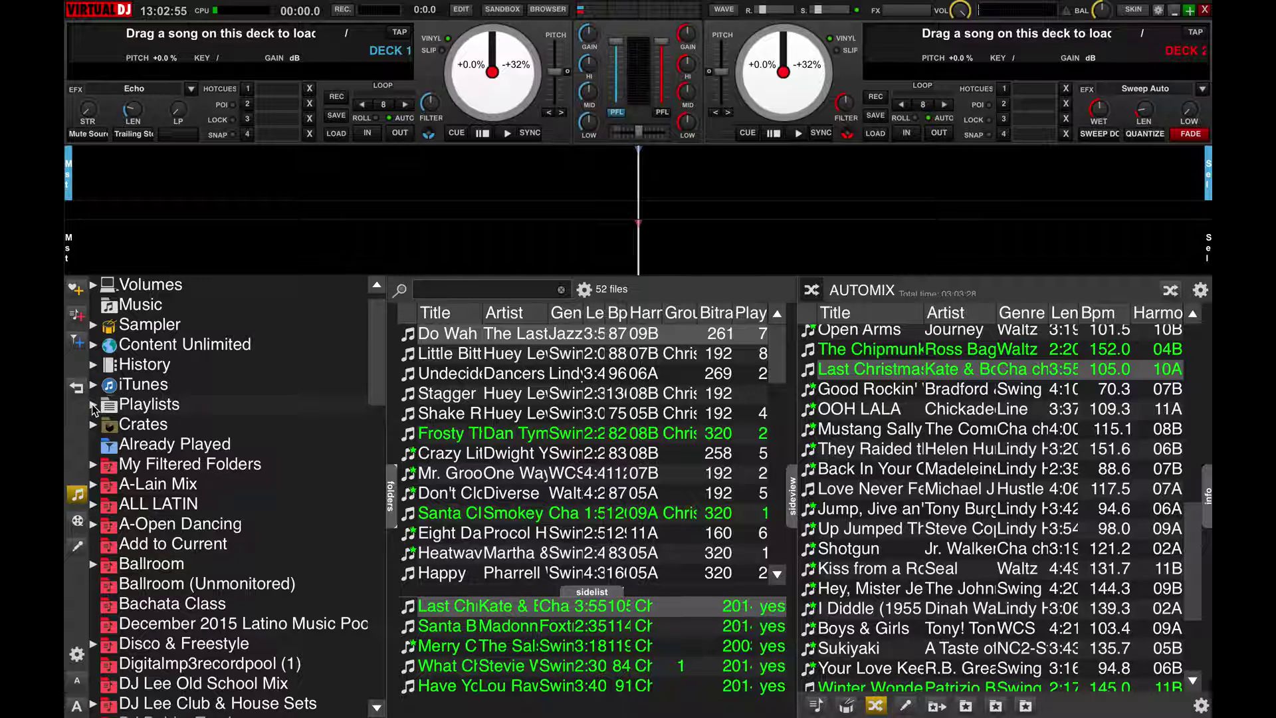
Expand the Playlists folder and select the Shoreline Swing Dance Dec2015 playlist
{"action": "left_click", "coordinate": [94, 406]}
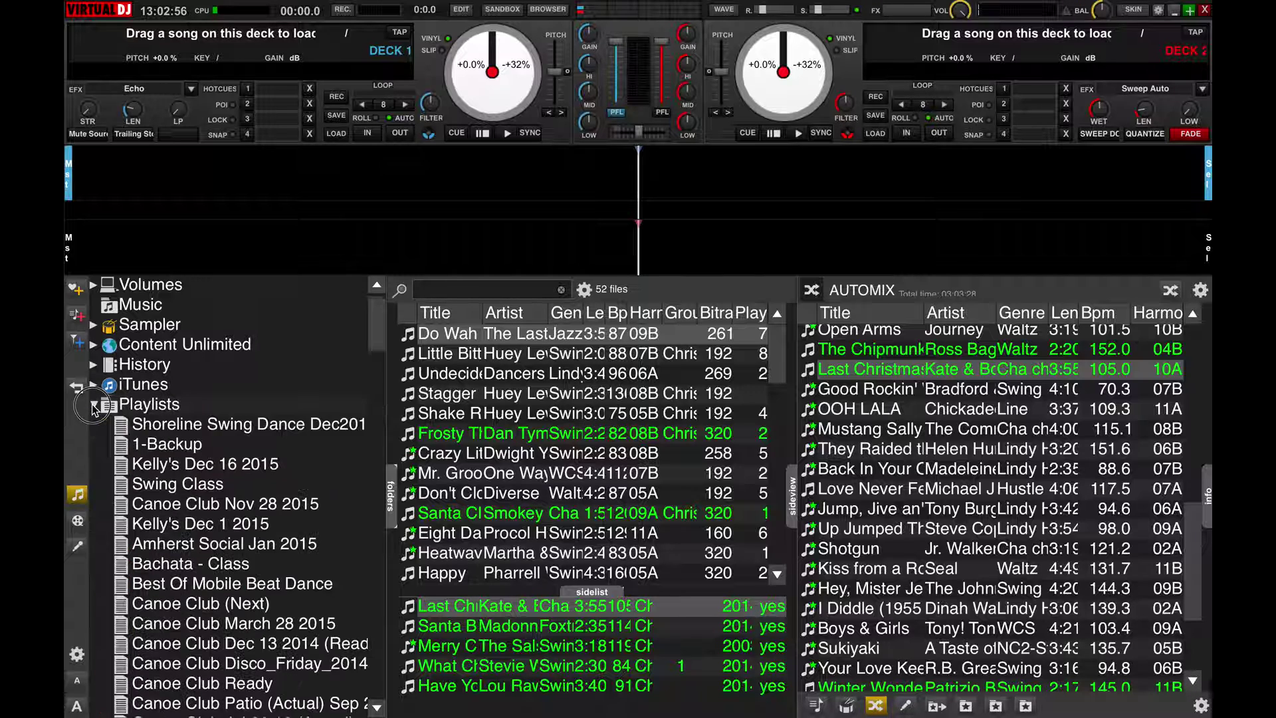
{"action": "left_click", "coordinate": [181, 429]}
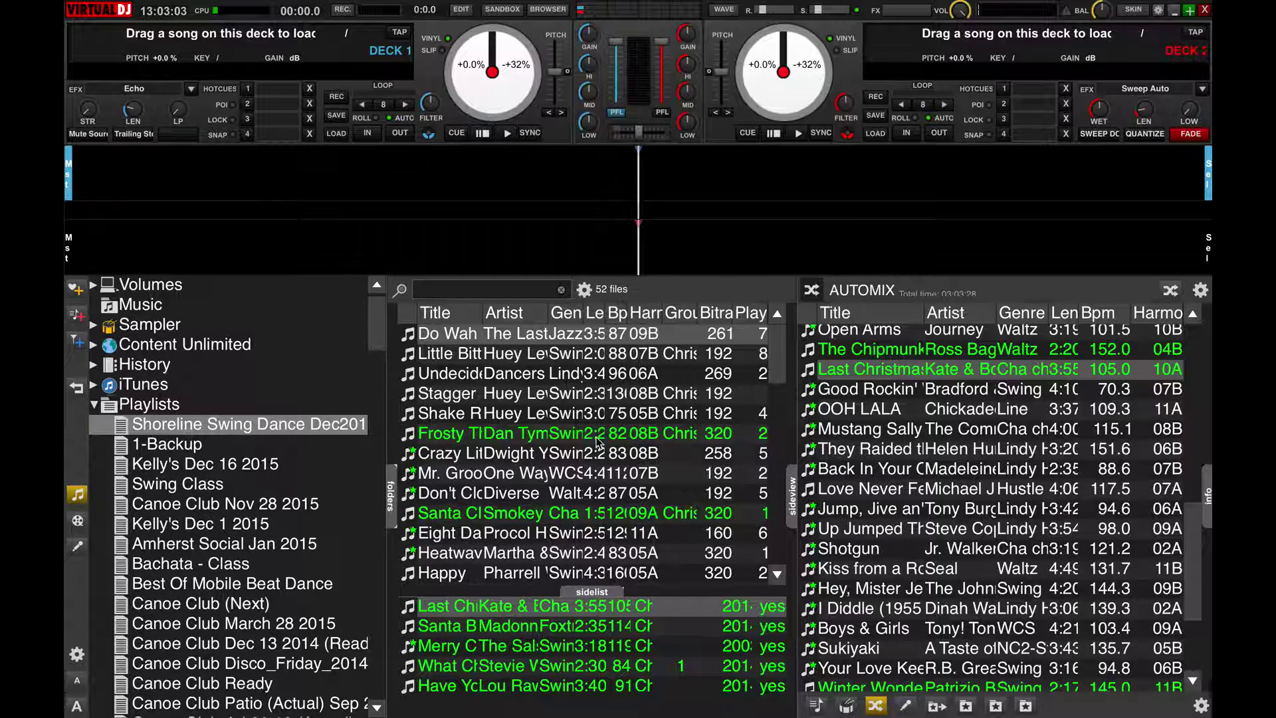
{"action": "left_click_drag", "start_coordinate": [599, 442], "coordinate": [930, 442]}
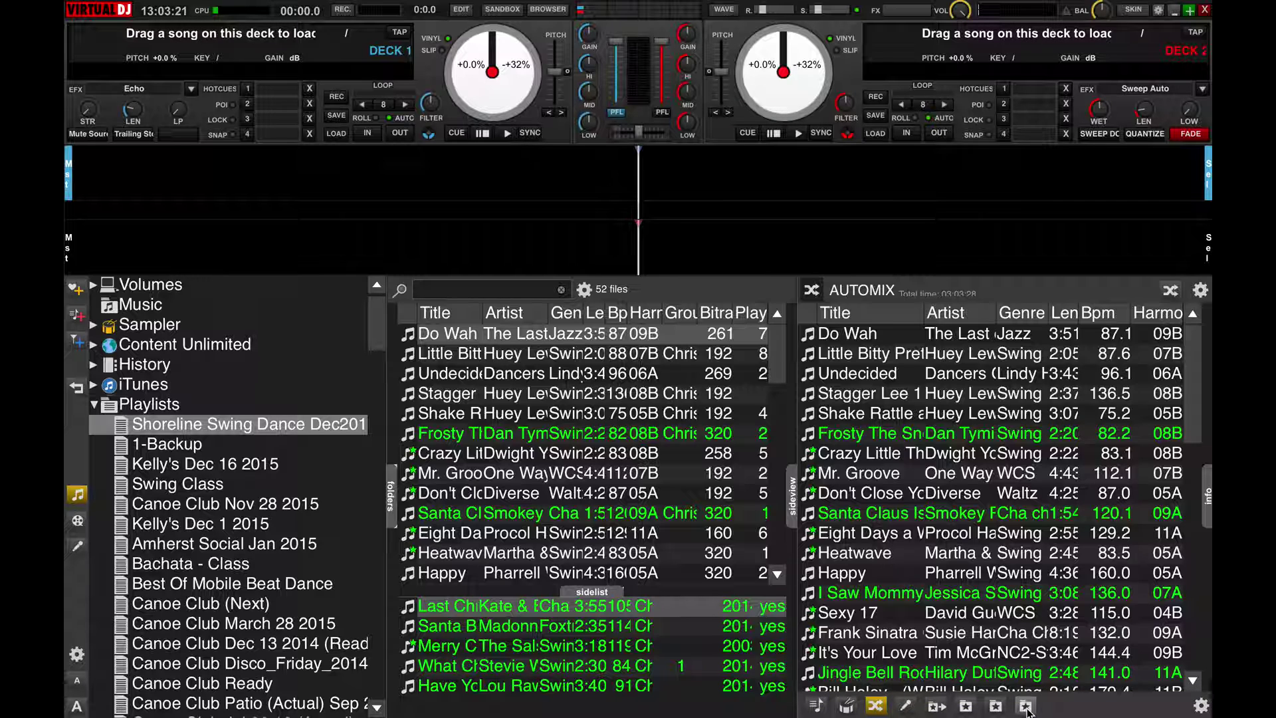
View the existing sideview shortcut lists, including Christmas Music and Sunday Swing Canoe Club
{"action": "left_click", "coordinate": [996, 707]}
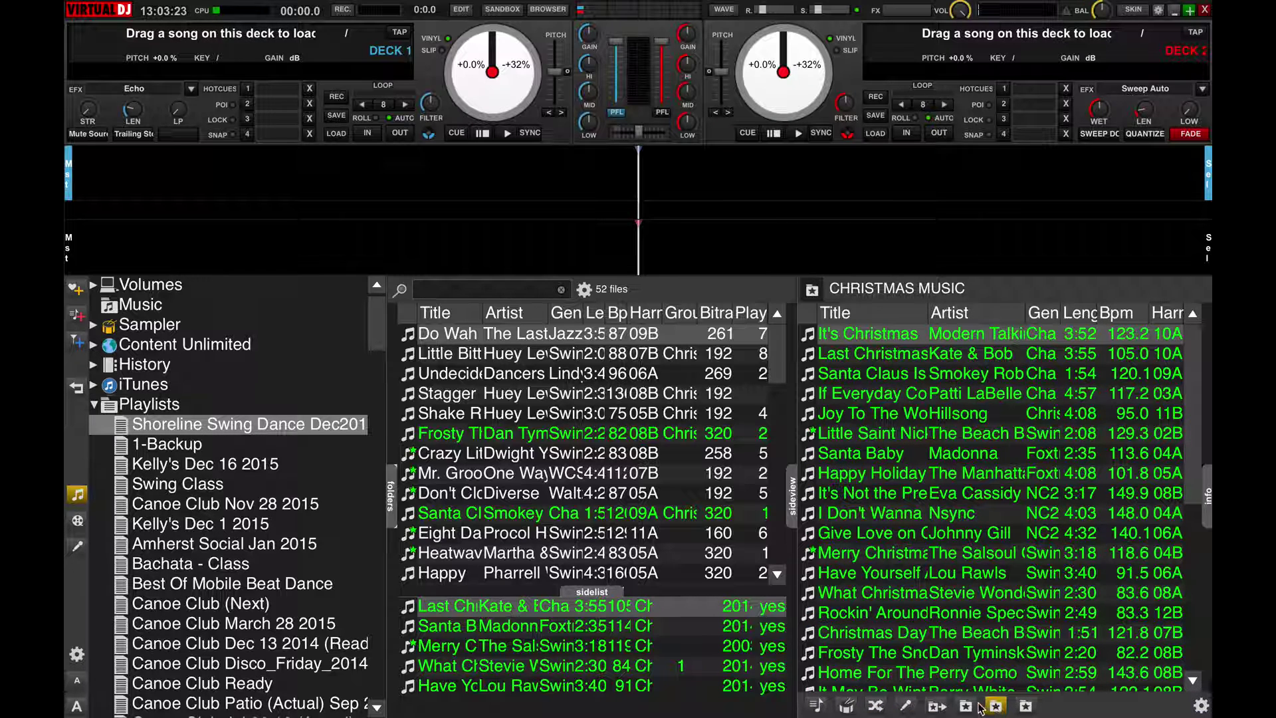
{"action": "left_click", "coordinate": [966, 707]}
{"action": "left_click", "coordinate": [1028, 706]}
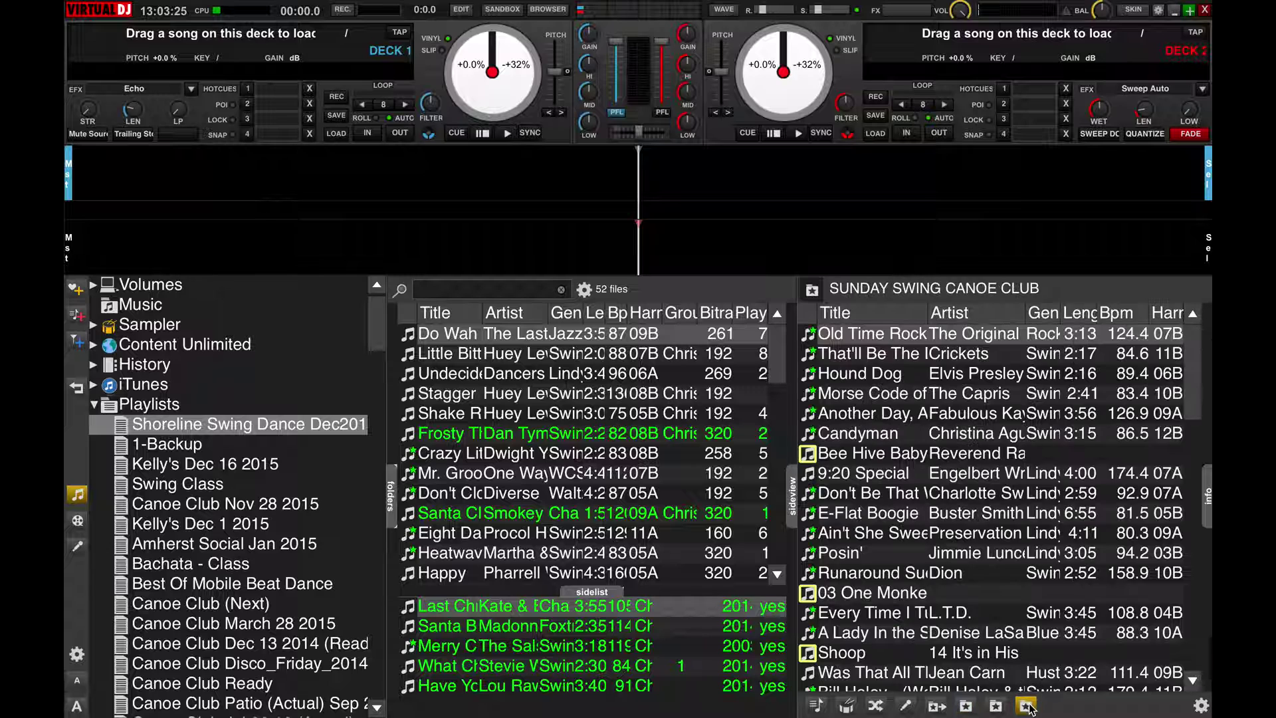
{"action": "left_click", "coordinate": [1001, 707]}
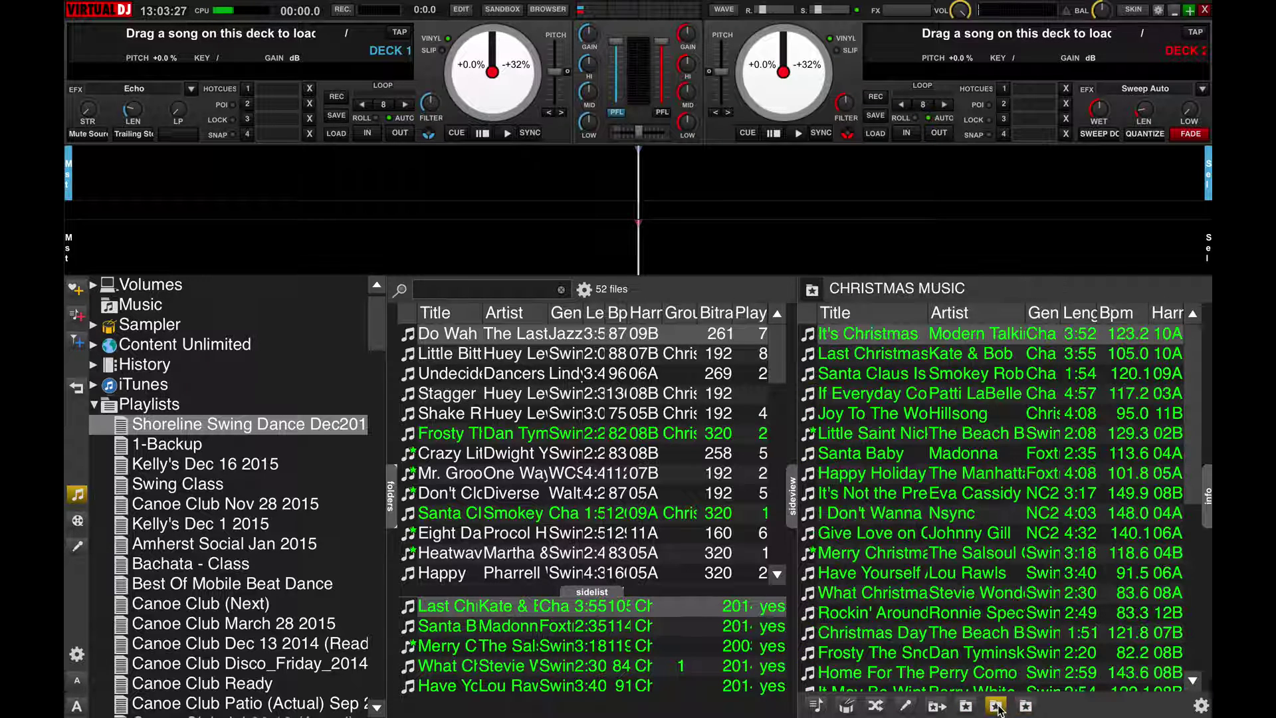
Add a sideview shortcut for the selected Shoreline Swing Dance Dec2015 playlist
{"action": "right_click", "coordinate": [219, 428]}
{"action": "left_click", "coordinate": [170, 429]}
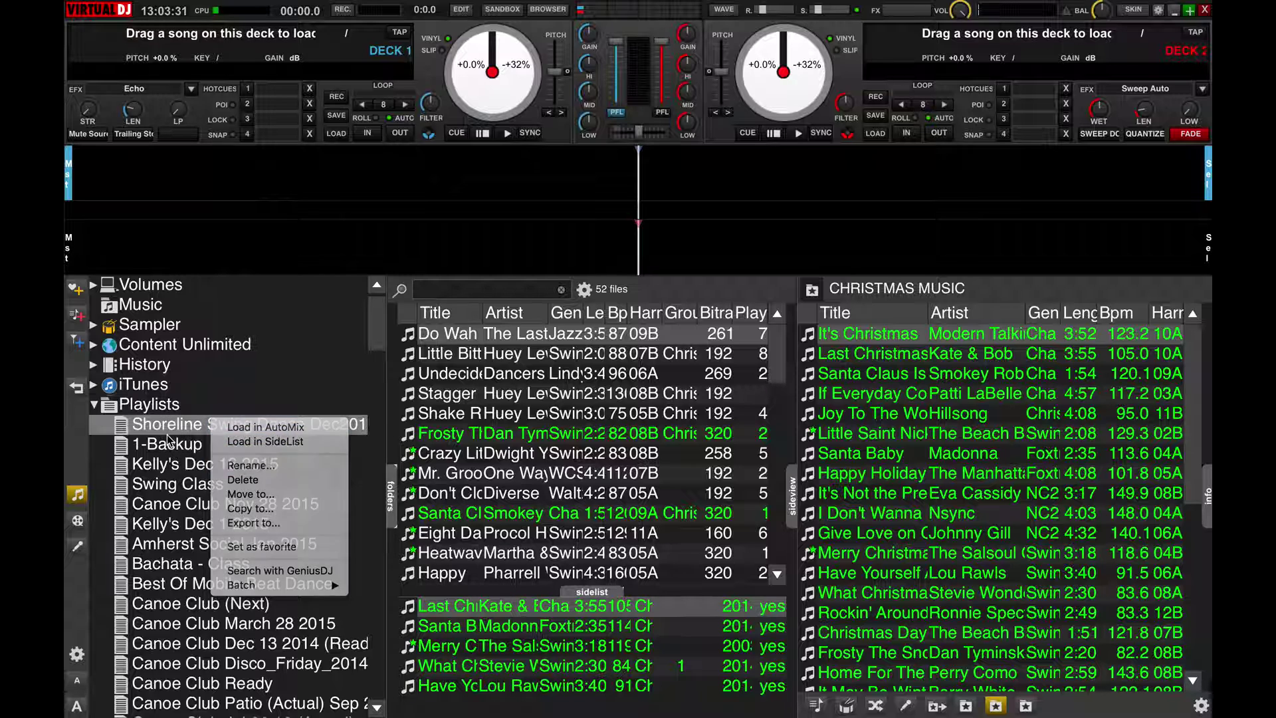
{"action": "left_click", "coordinate": [1197, 704]}
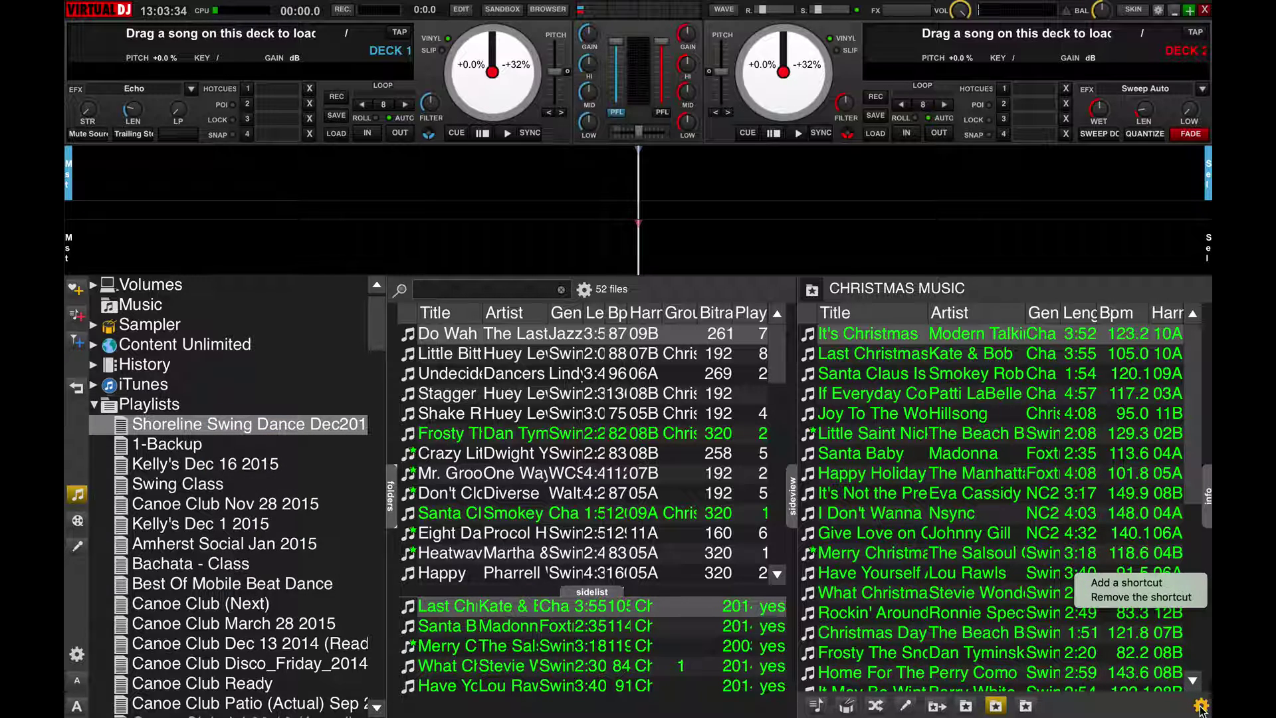
{"action": "left_click", "coordinate": [1131, 583]}
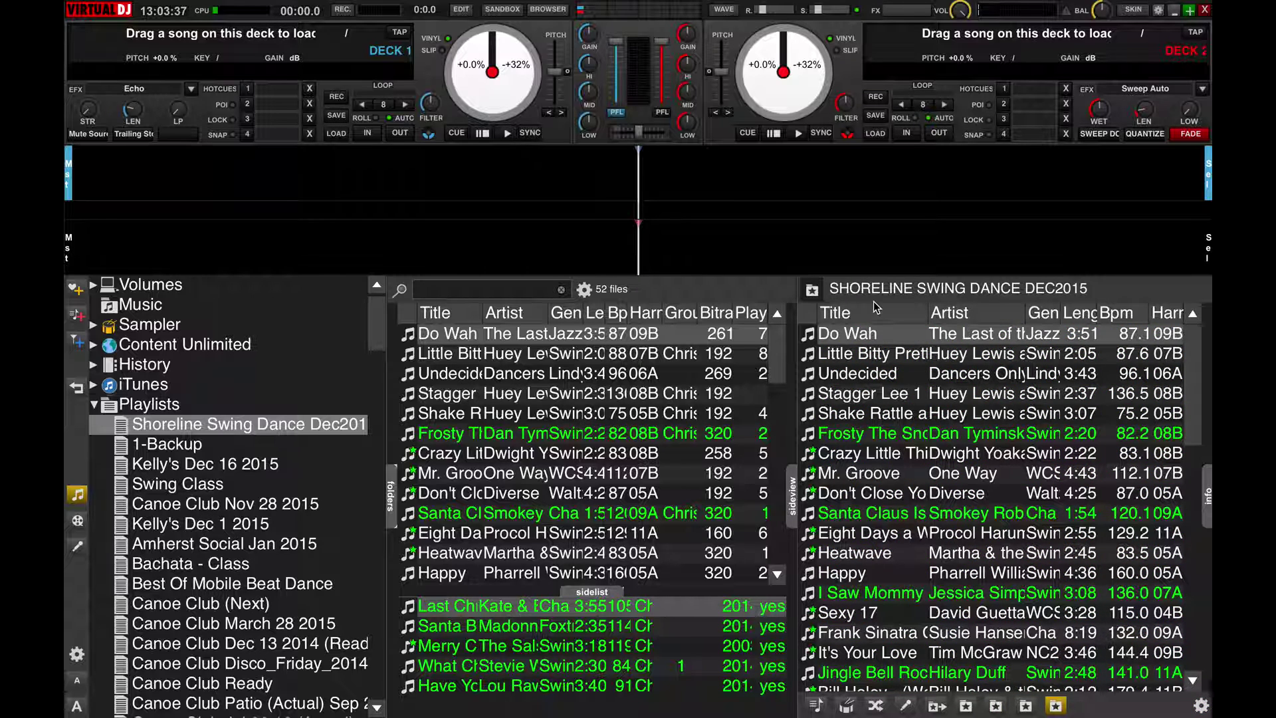
Switch the sideview back to the Automix list and review its available options and its songs
{"action": "left_click", "coordinate": [874, 706]}
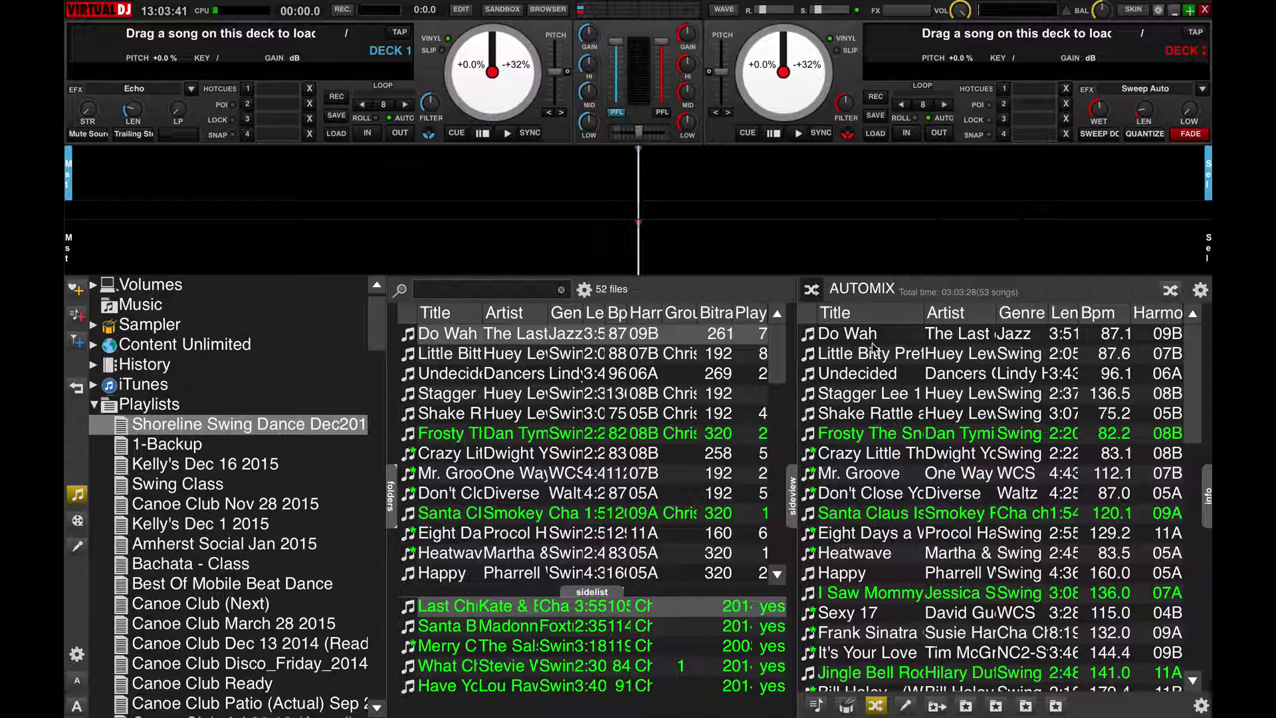
{"action": "left_click", "coordinate": [1201, 292]}
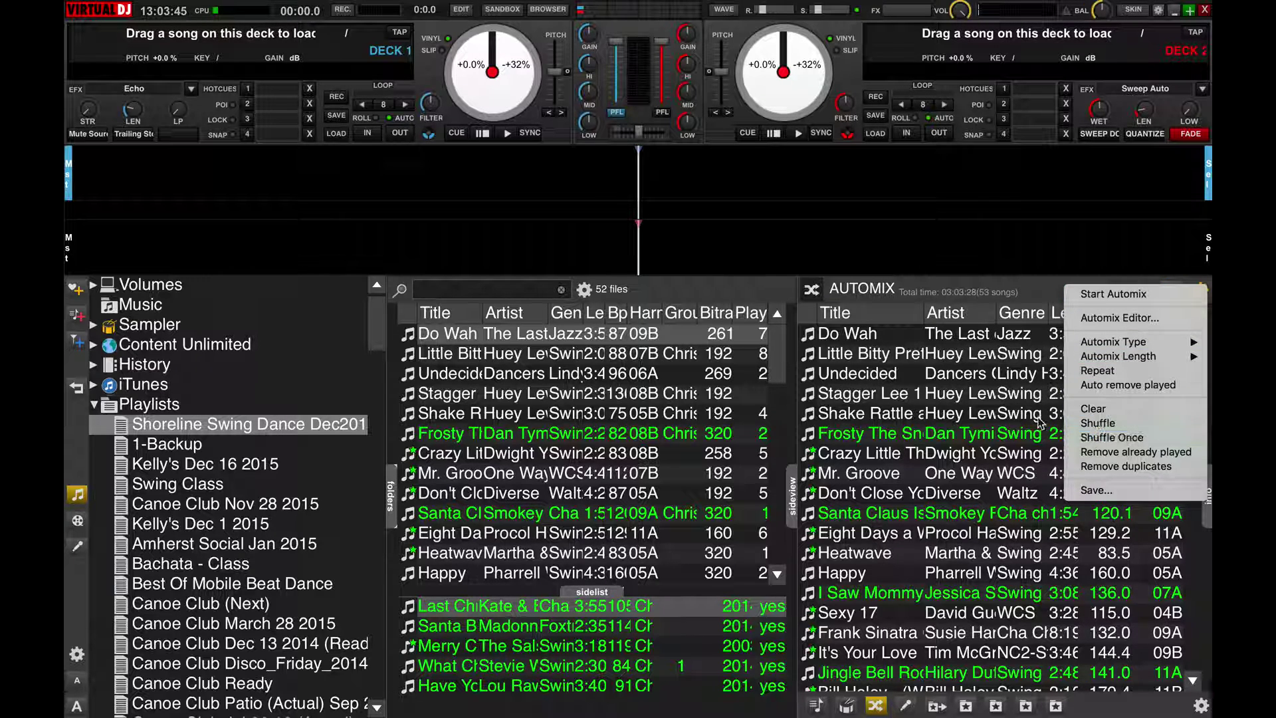
{"action": "left_click", "coordinate": [930, 460]}
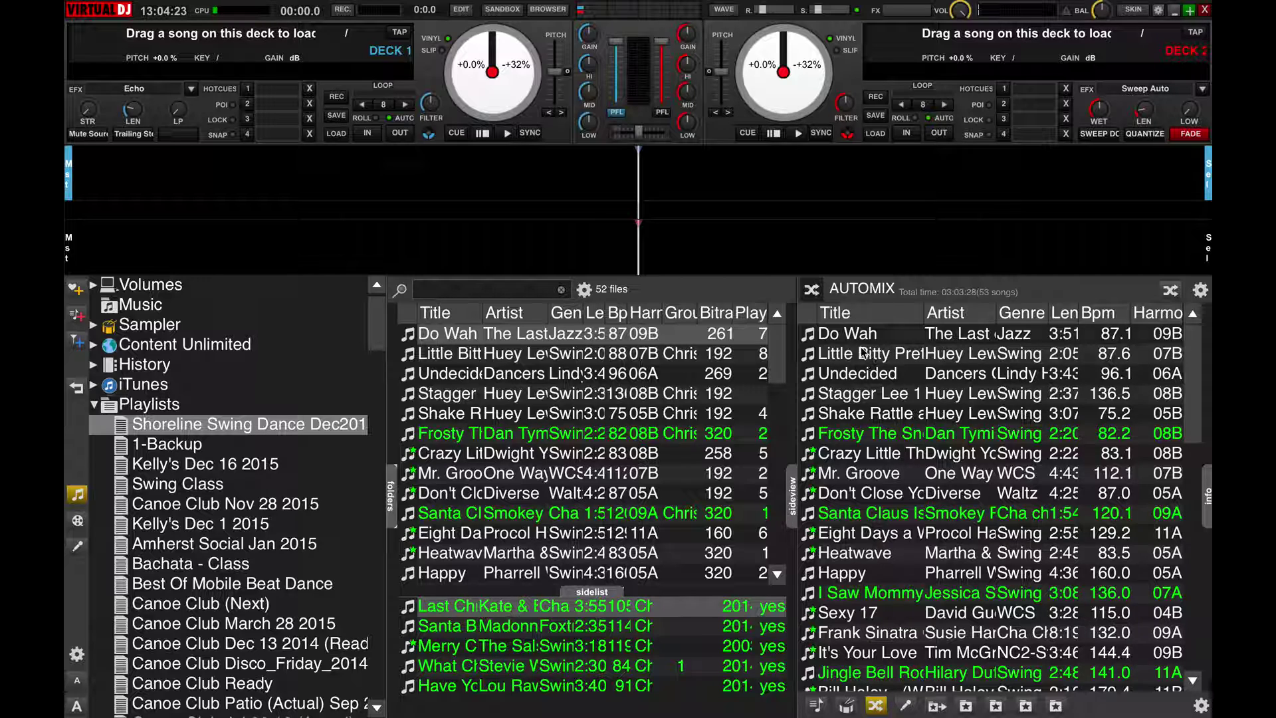
{"action": "scroll", "coordinate": [931, 535], "scroll_direction": "down", "scroll_amount": 3}
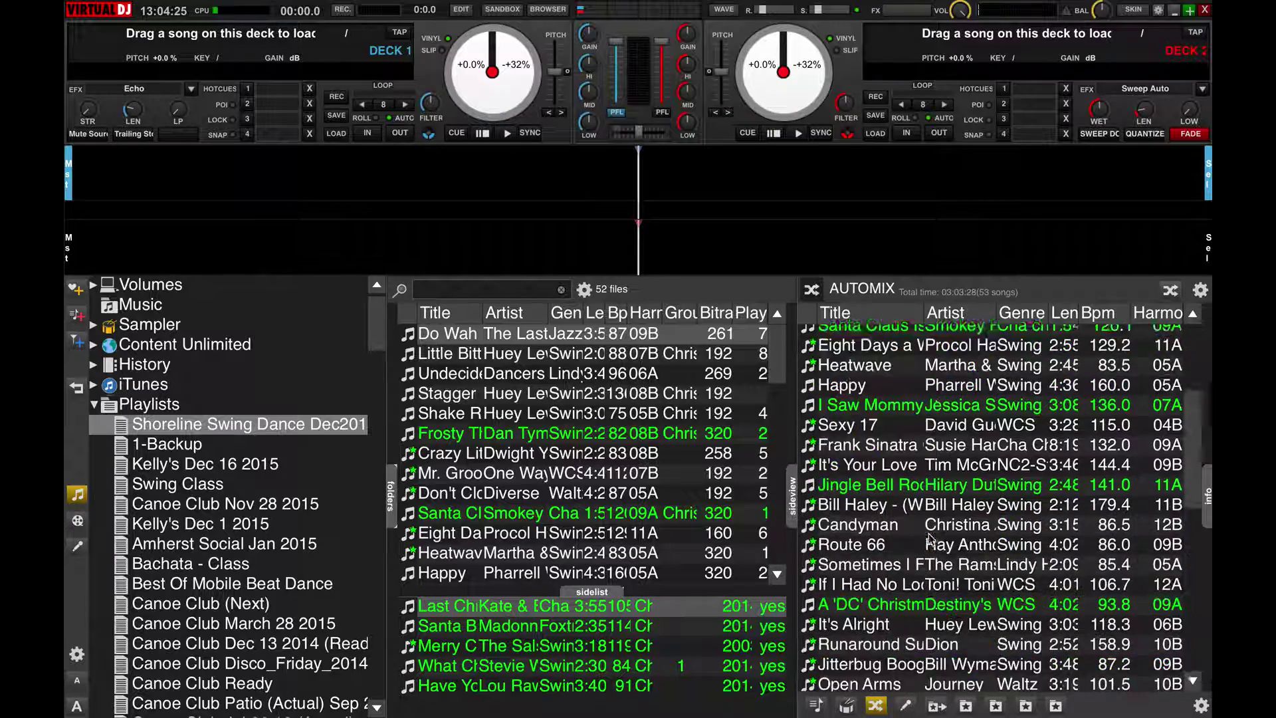
{"action": "scroll", "coordinate": [928, 537], "scroll_direction": "down", "scroll_amount": 5}
{"action": "scroll", "coordinate": [929, 537], "scroll_direction": "up", "scroll_amount": 10}
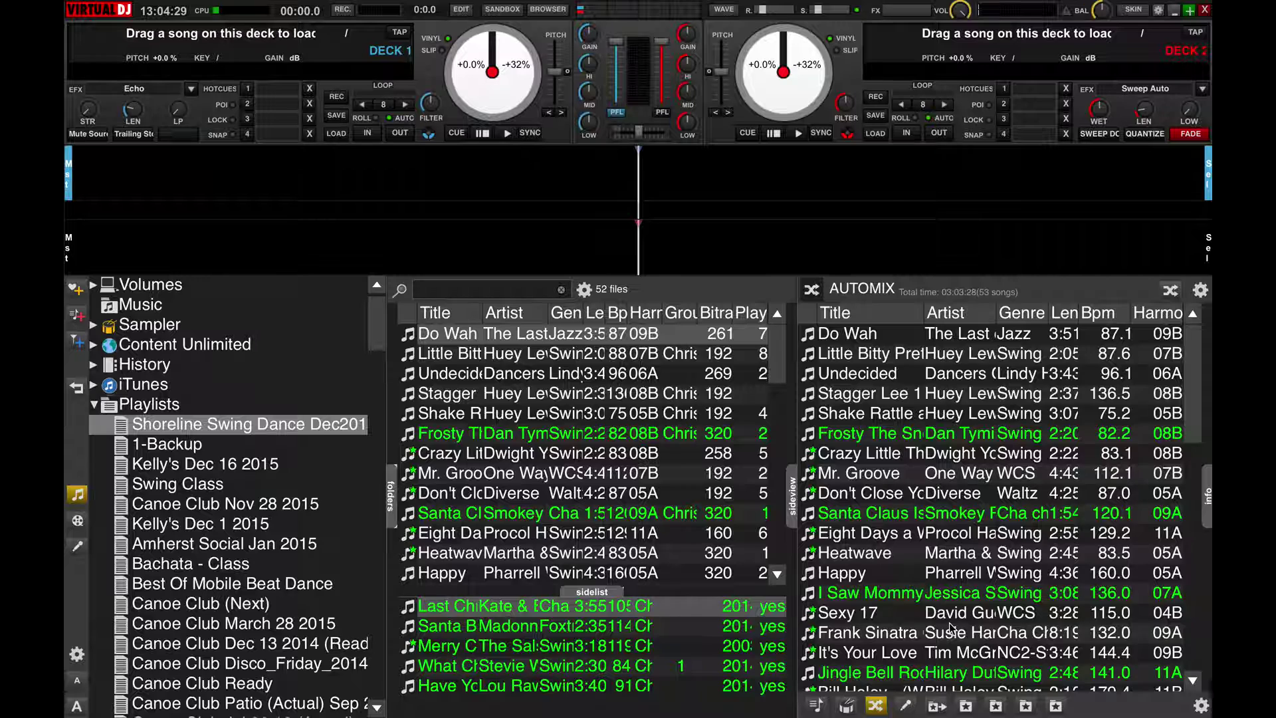
Copy the full name of the Shoreline Swing Dance Dec2015 playlist without renaming it
{"action": "left_click", "coordinate": [1200, 291]}
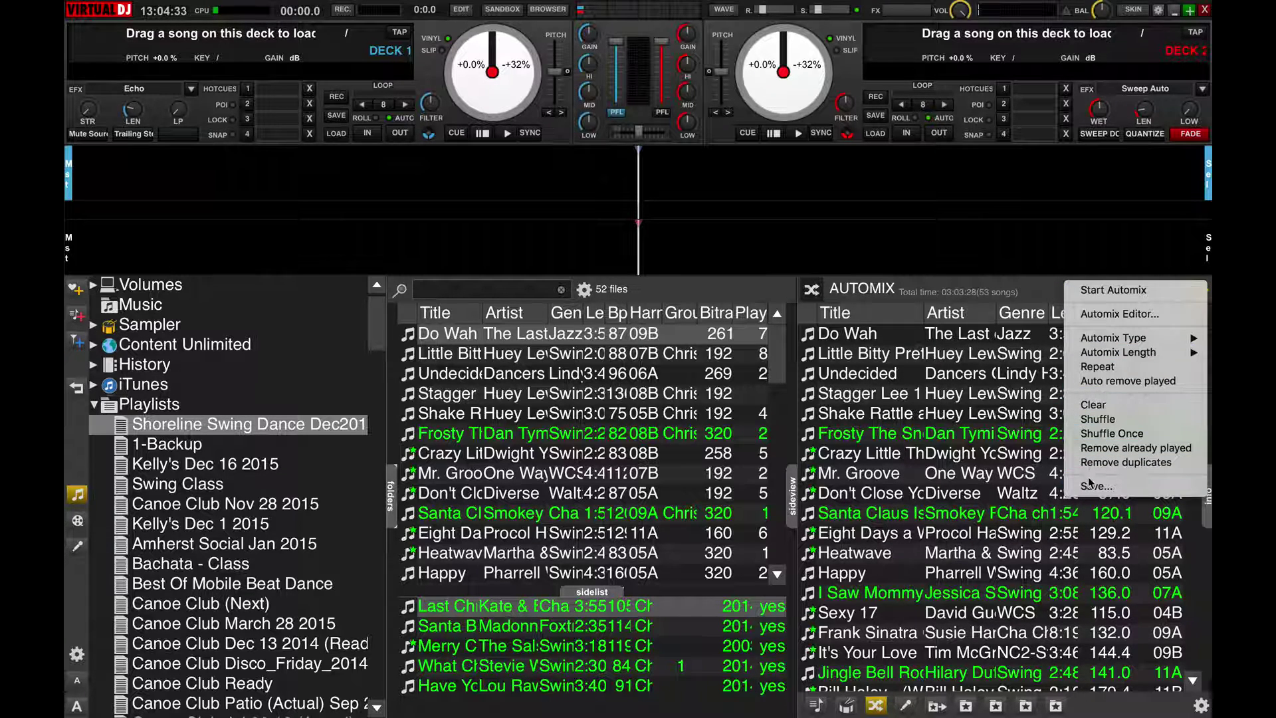
{"action": "left_click", "coordinate": [294, 472]}
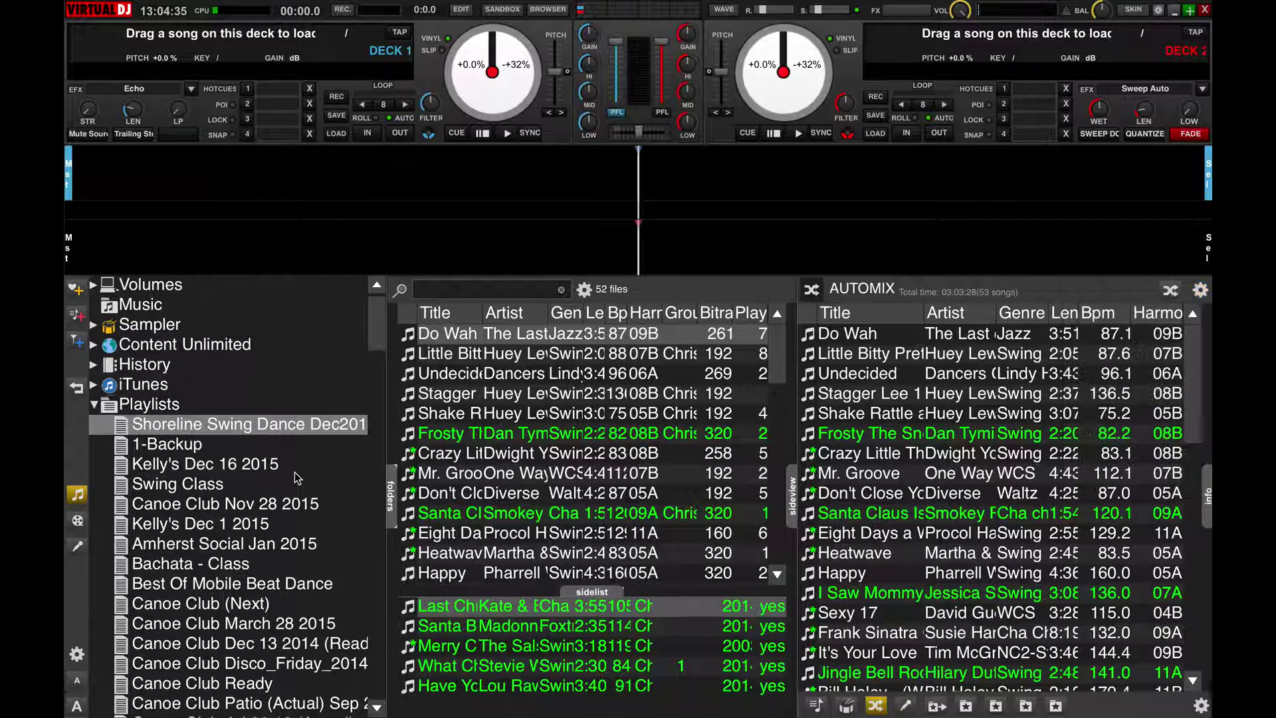
{"action": "right_click", "coordinate": [259, 427]}
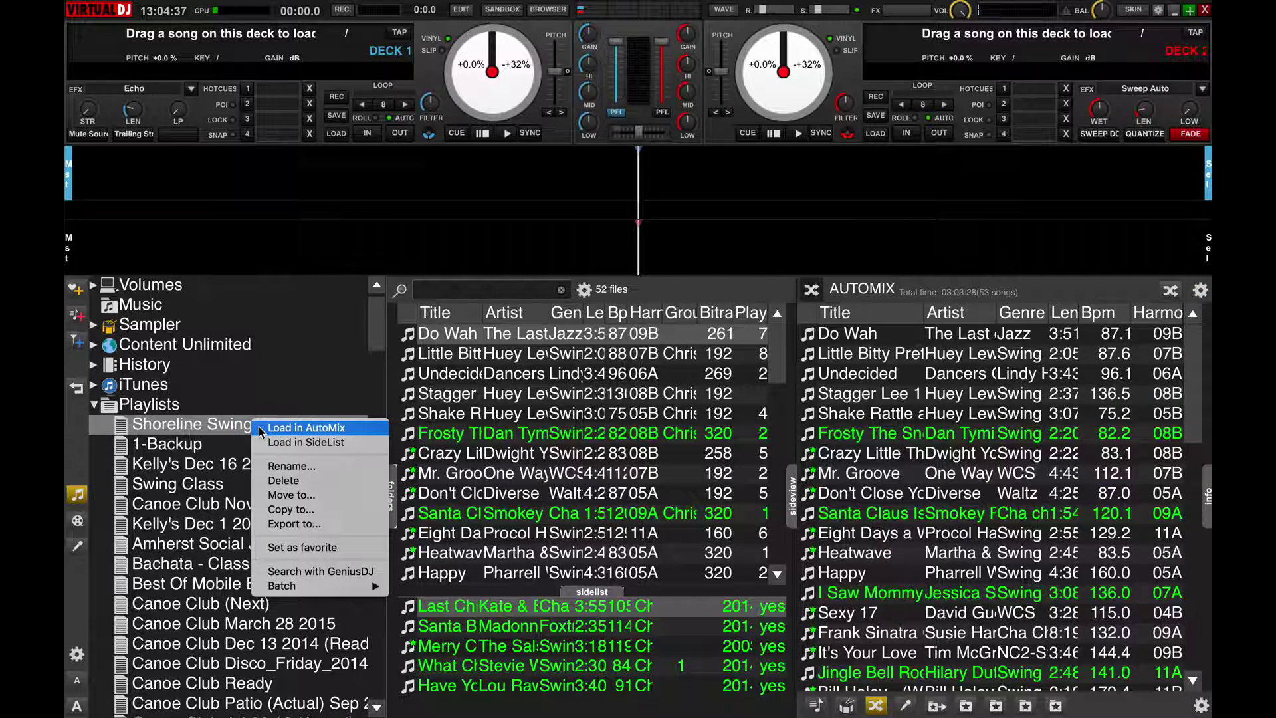
{"action": "left_click", "coordinate": [285, 466]}
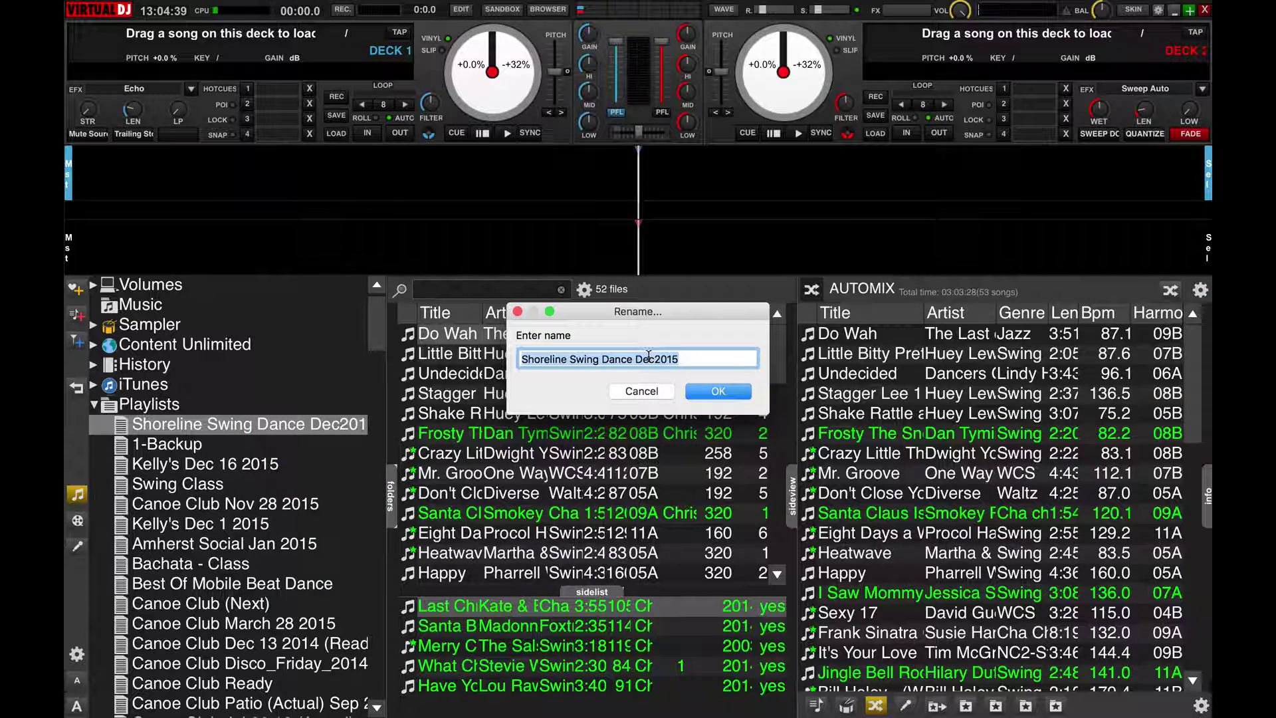
{"action": "right_click", "coordinate": [648, 356]}
{"action": "left_click", "coordinate": [678, 415]}
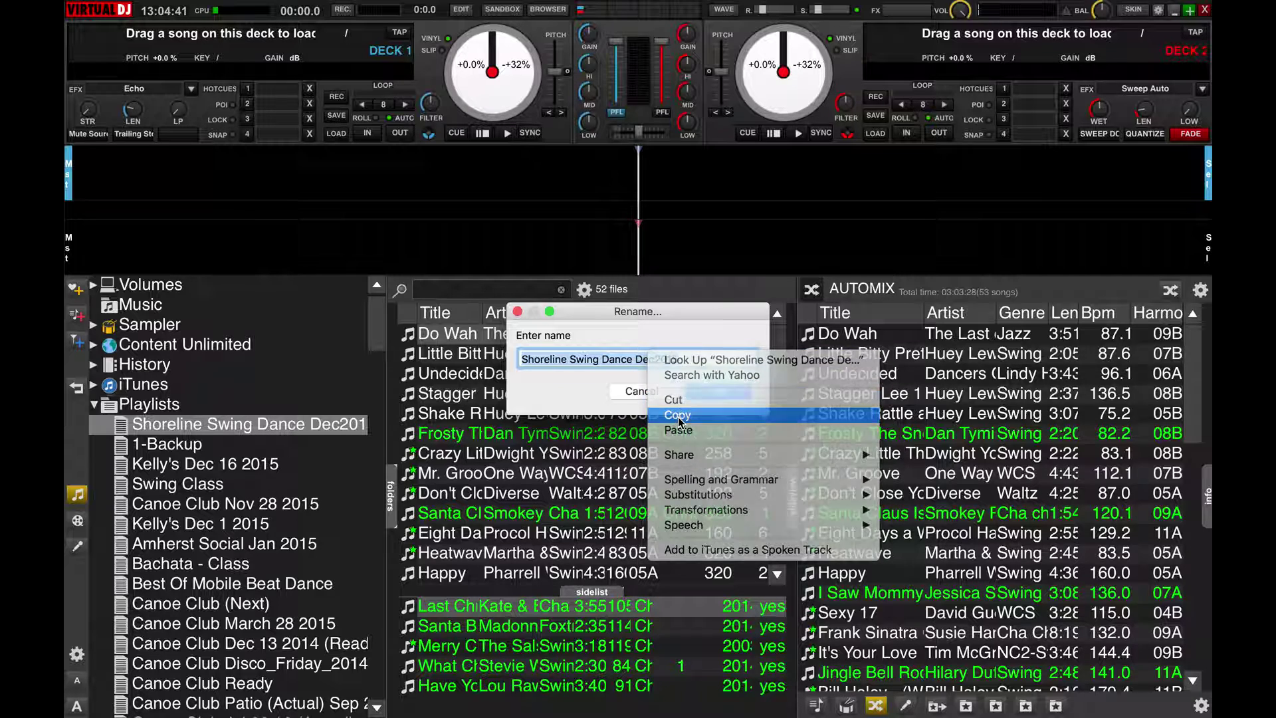
{"action": "left_click", "coordinate": [631, 391]}
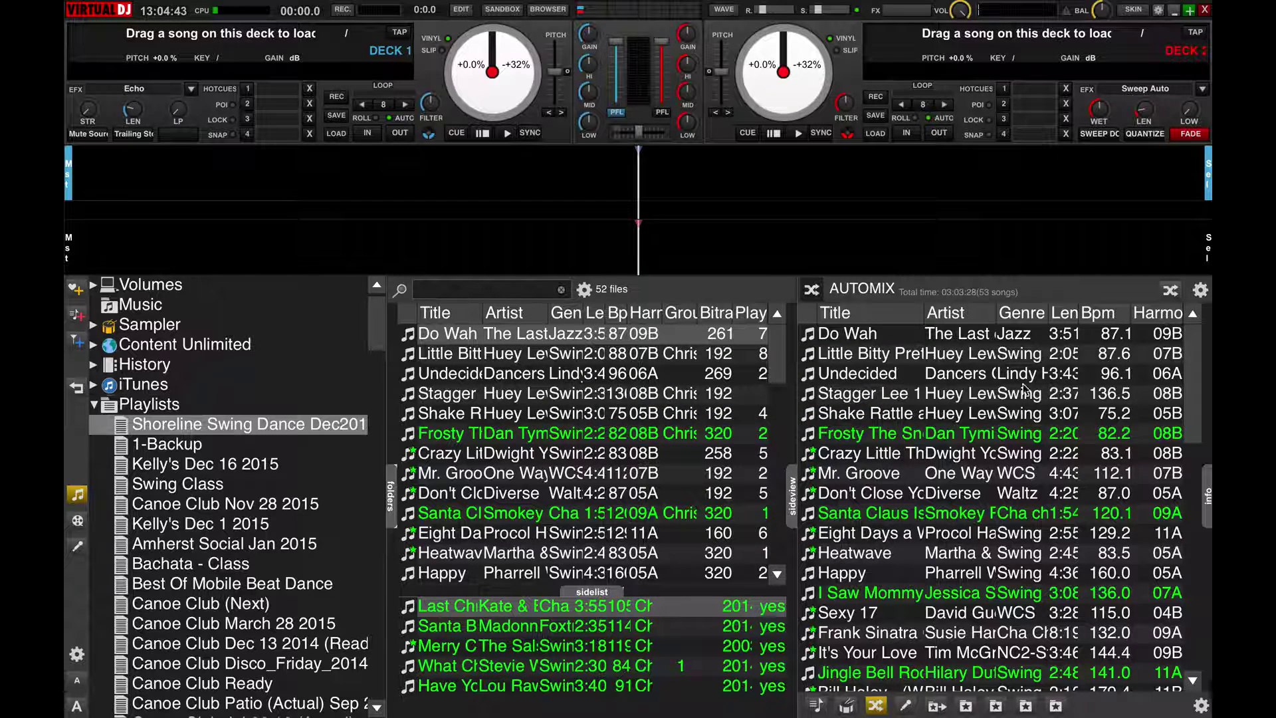
Save the Automix list as a playlist under the copied name Shoreline Swing Dance Dec2015, overwriting the existing one
{"action": "left_click", "coordinate": [1200, 291]}
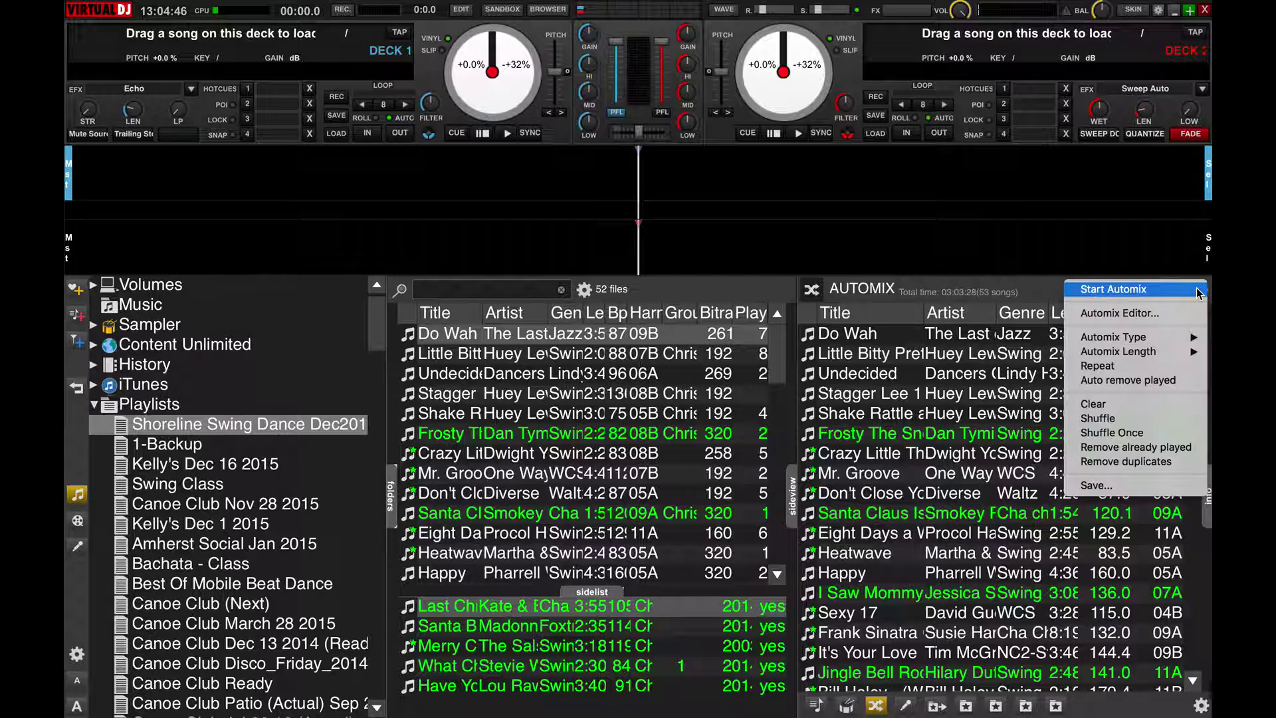
{"action": "left_click", "coordinate": [1098, 485]}
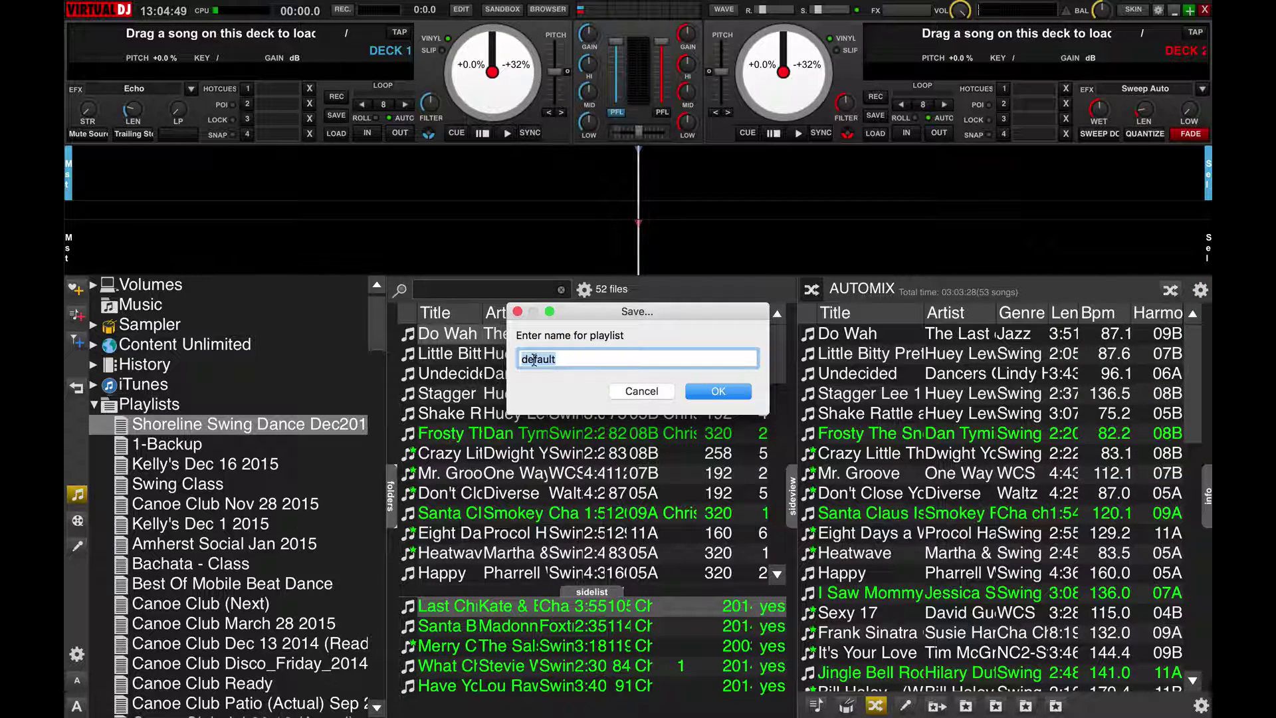
{"action": "key", "text": "BackSpace"}
{"action": "right_click", "coordinate": [524, 356]}
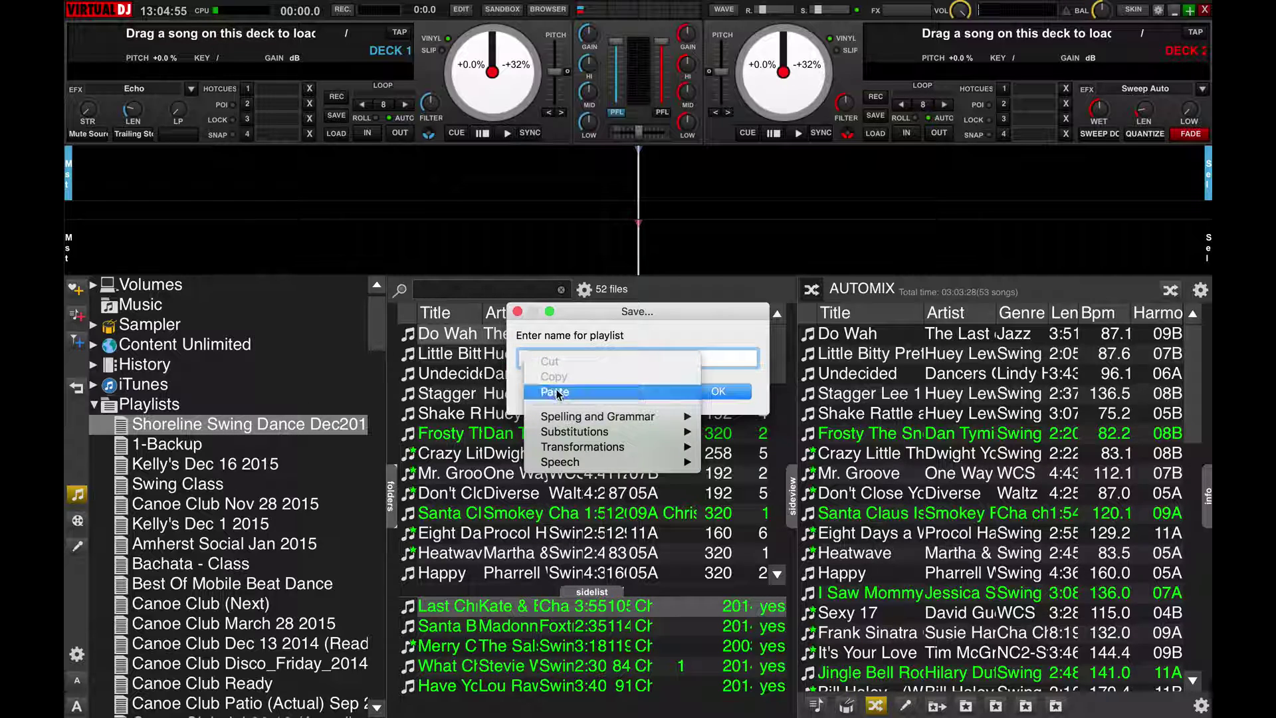
{"action": "left_click", "coordinate": [557, 393]}
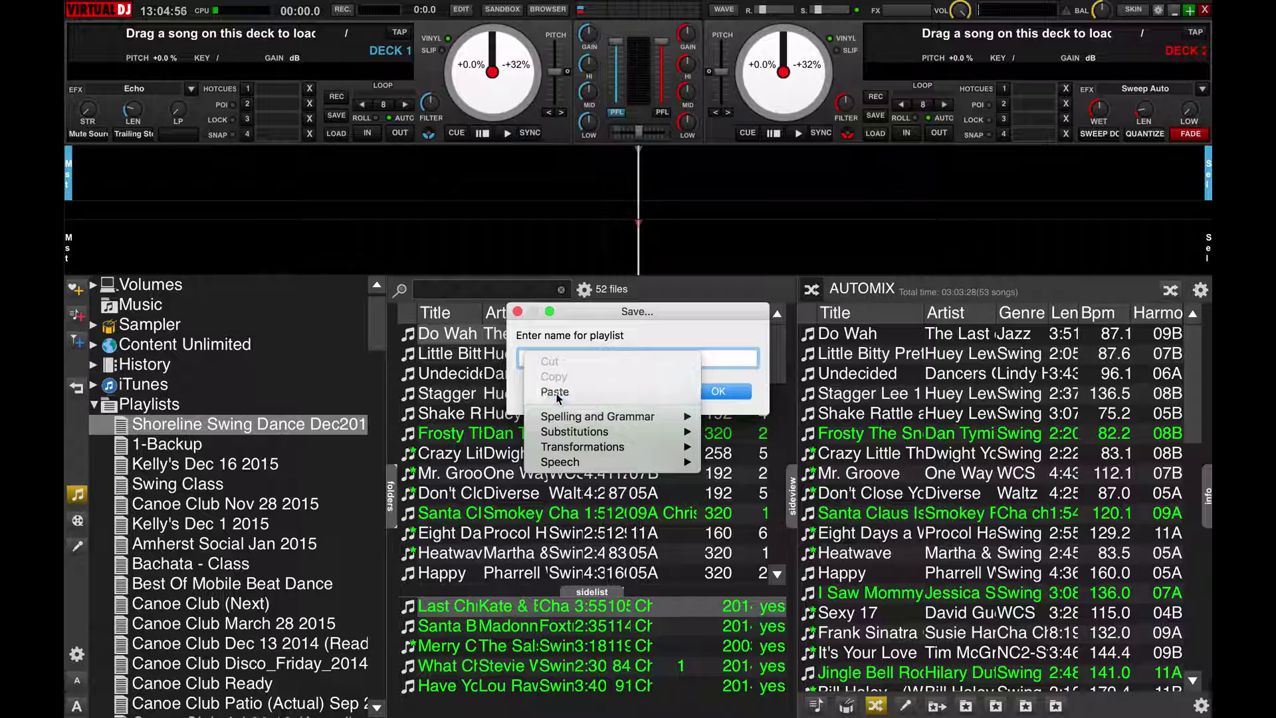
{"action": "left_click", "coordinate": [711, 392]}
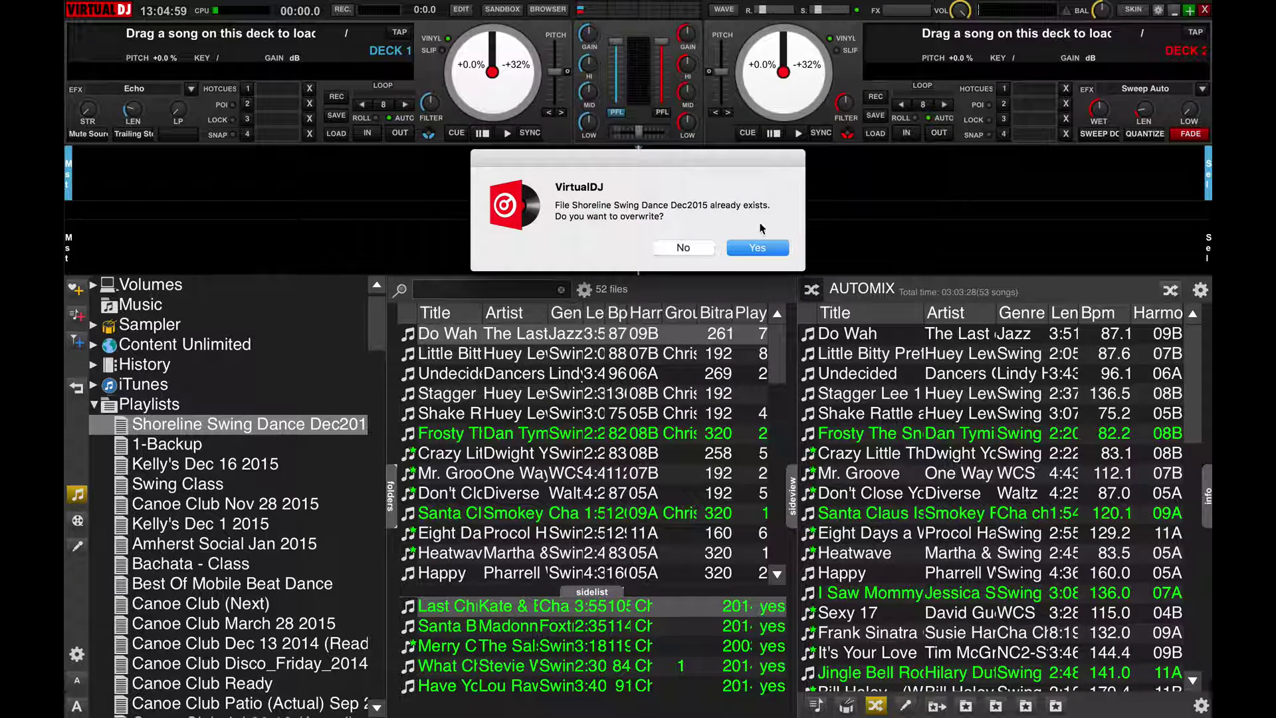
{"action": "left_click", "coordinate": [757, 247]}
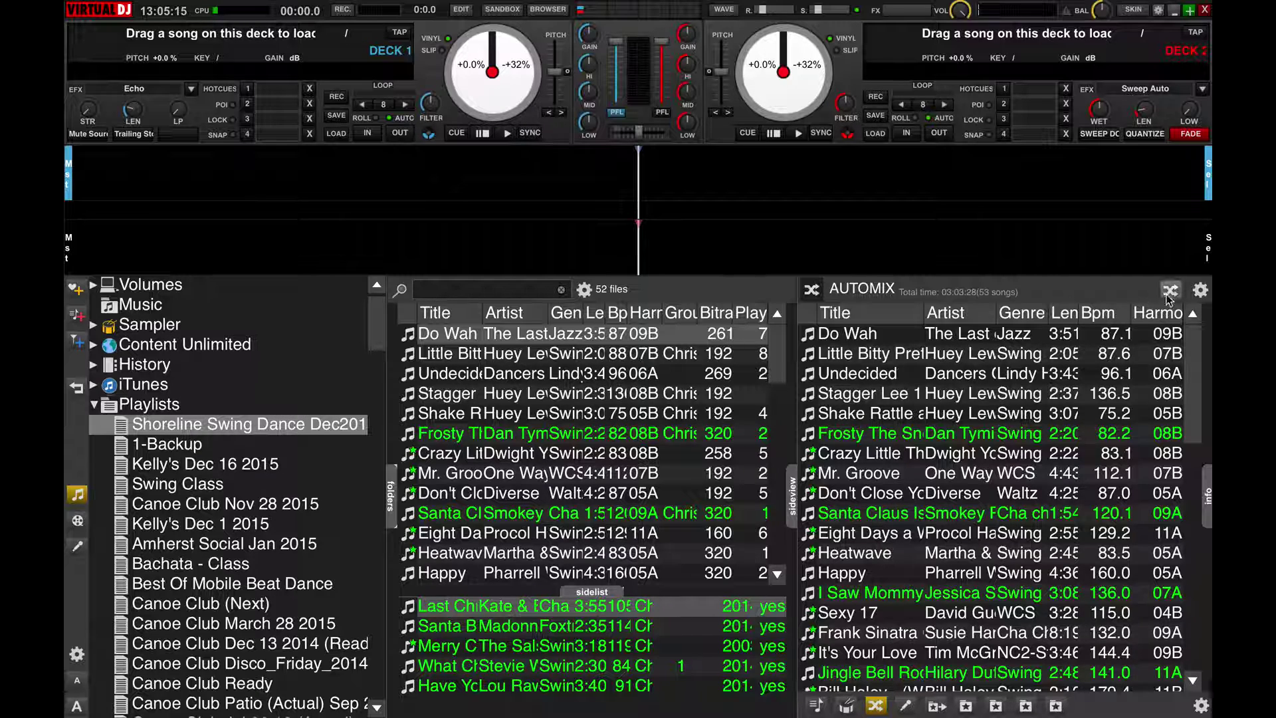
Save the Automix list again as a playlist named 1-Backup, overwriting the existing file
{"action": "left_click", "coordinate": [1201, 290]}
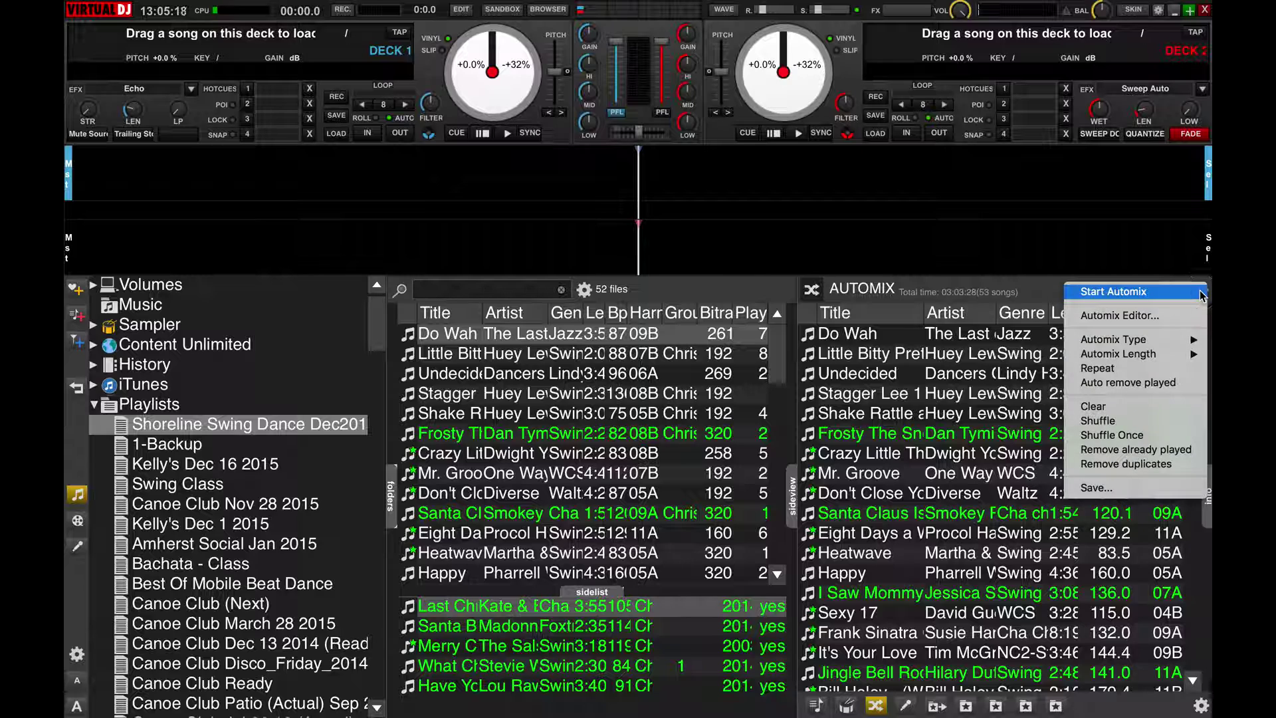
{"action": "left_click", "coordinate": [1100, 489]}
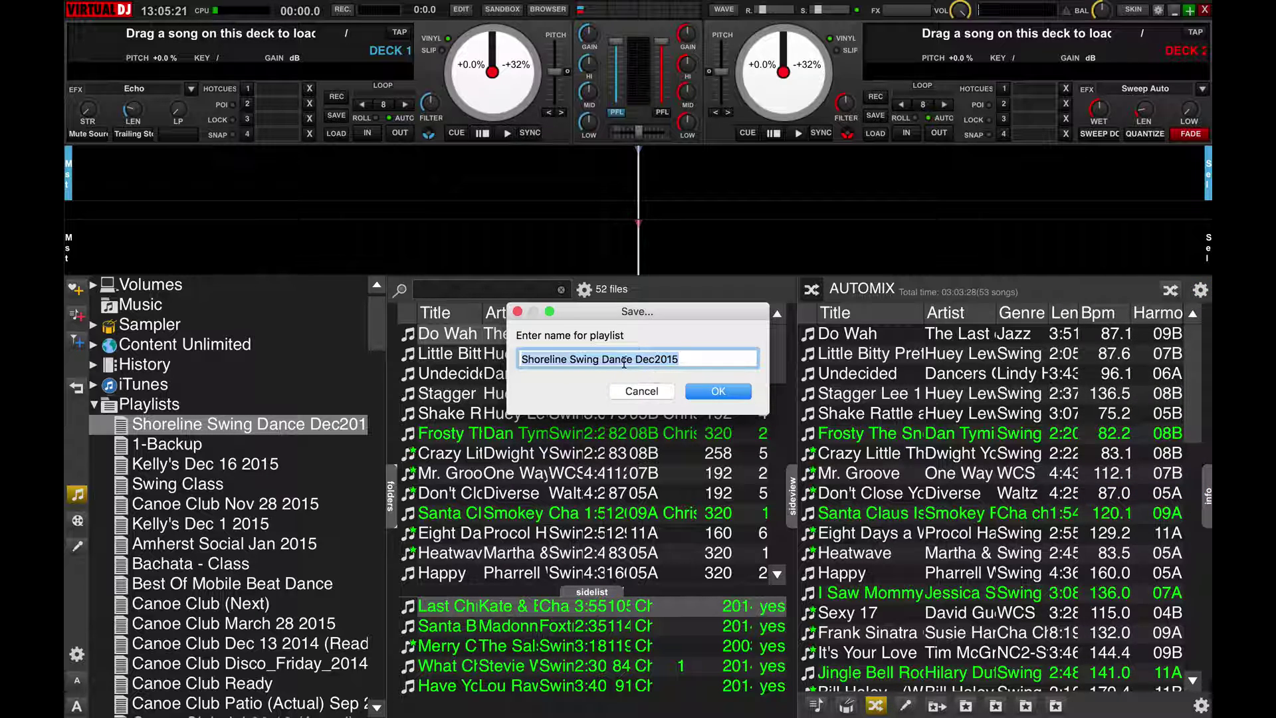
{"action": "key", "text": "BackSpace"}
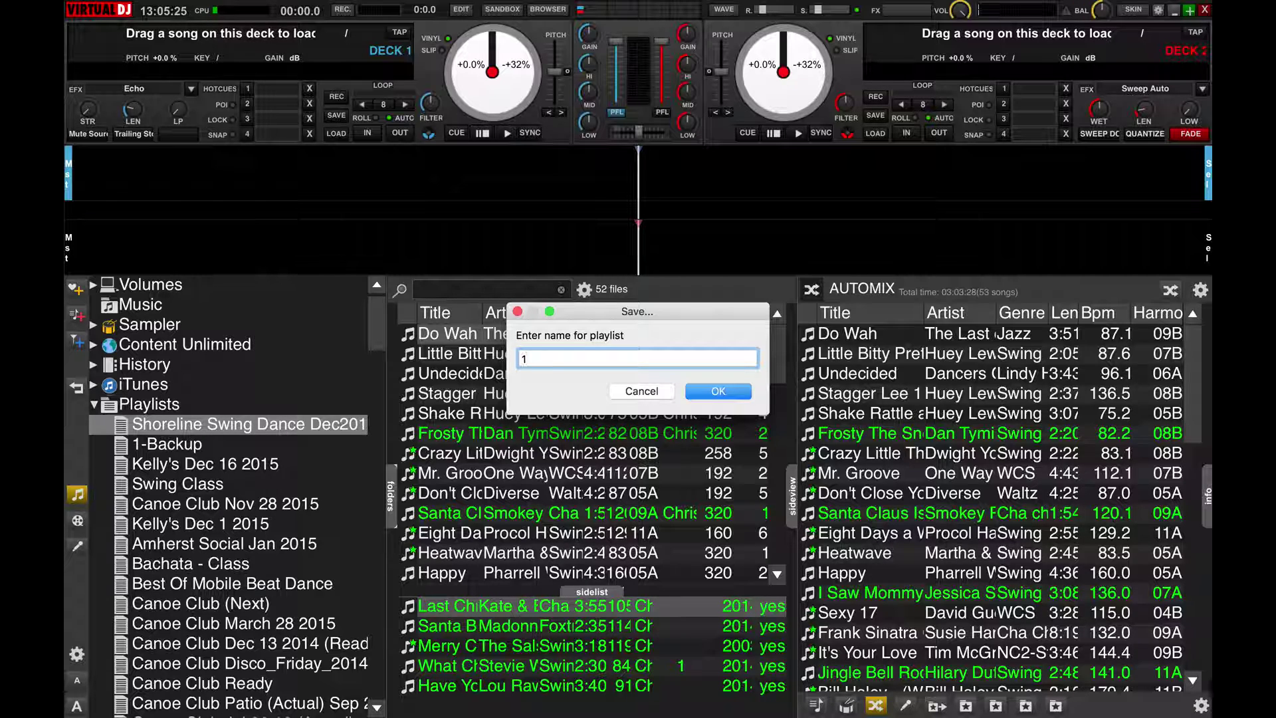
{"action": "type", "text": "1-Backup"}
{"action": "left_click", "coordinate": [713, 393]}
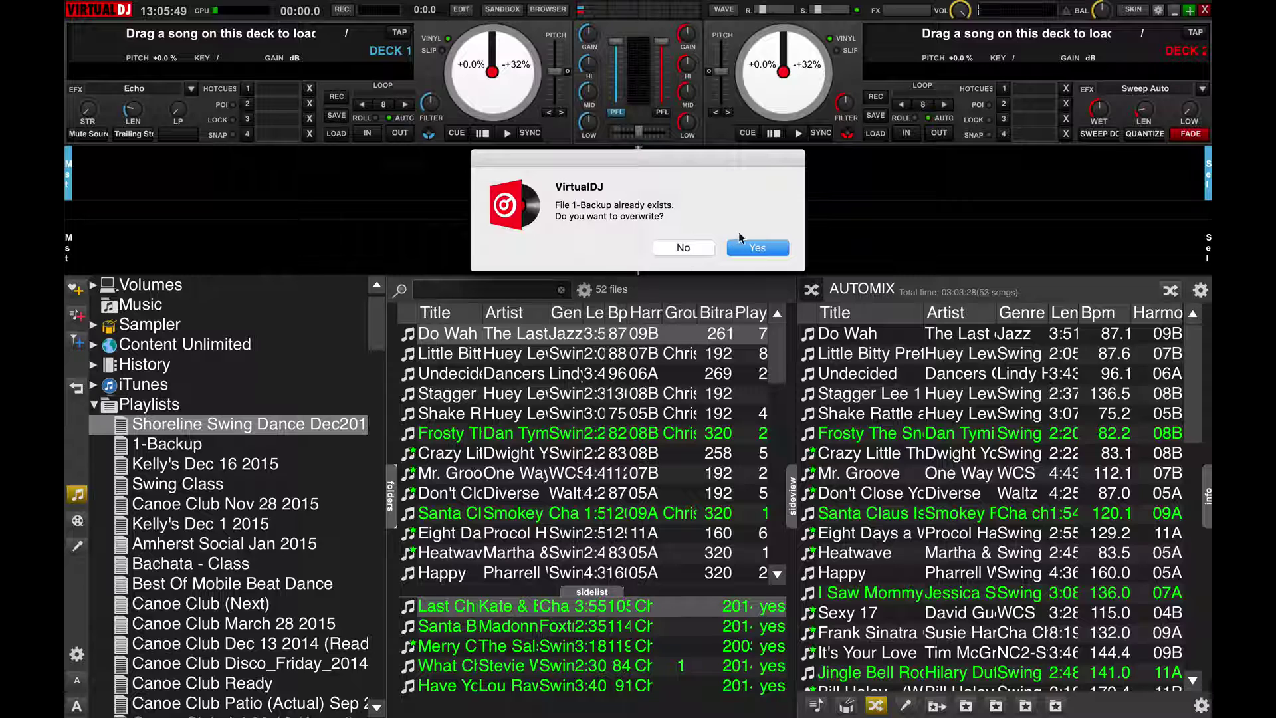
{"action": "left_click", "coordinate": [759, 247]}
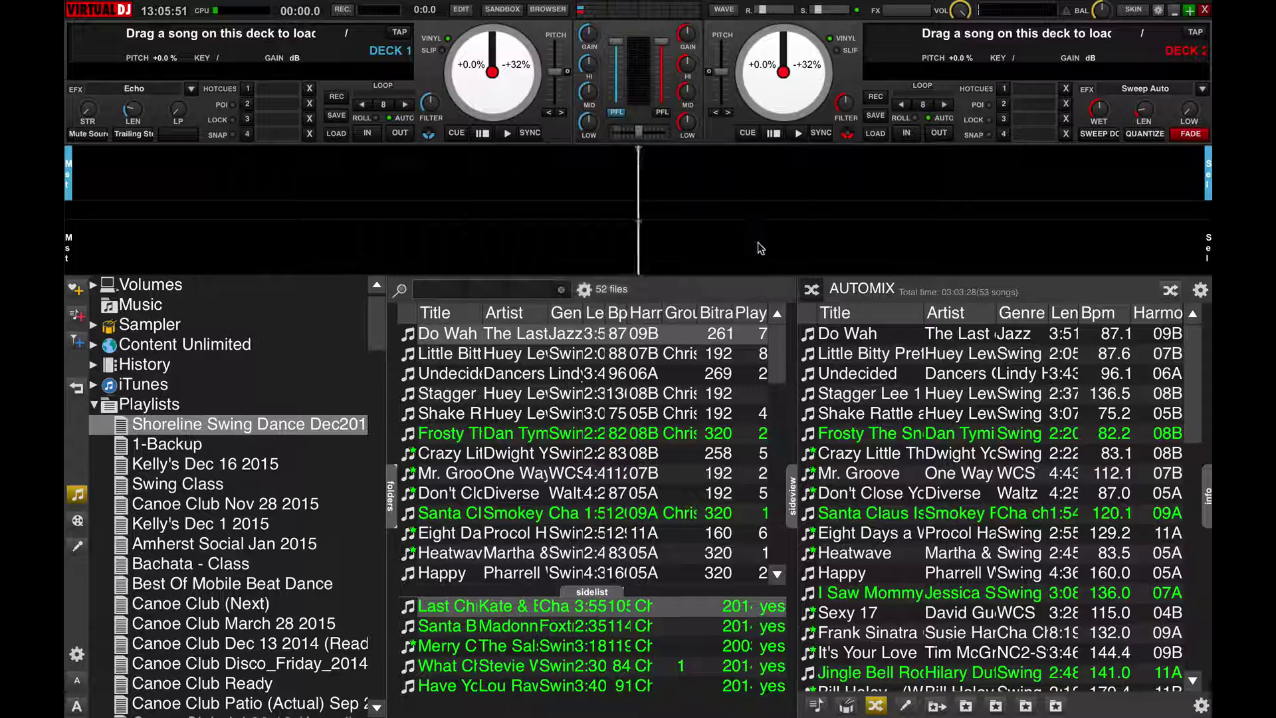
Compare the song lists of the Shoreline Swing Dance Dec2015 and 1-Backup playlists
{"action": "left_click", "coordinate": [185, 444]}
{"action": "left_click", "coordinate": [187, 427]}
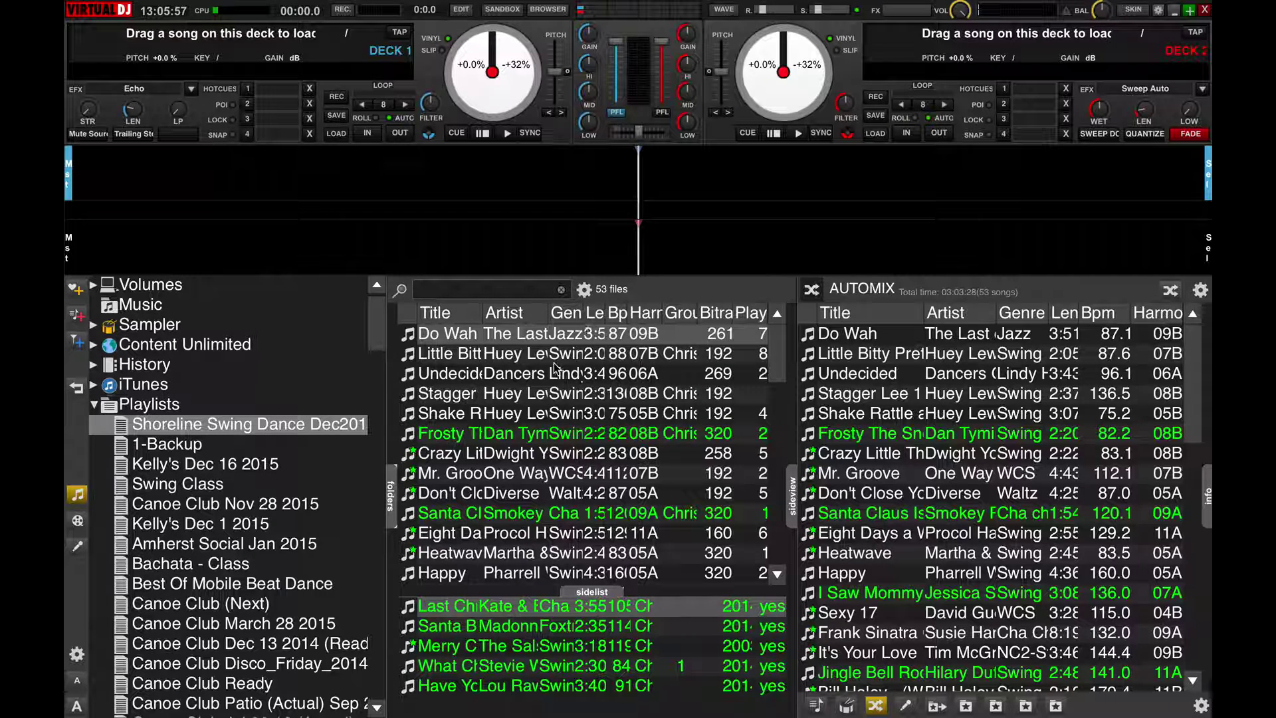
{"action": "left_click", "coordinate": [189, 444]}
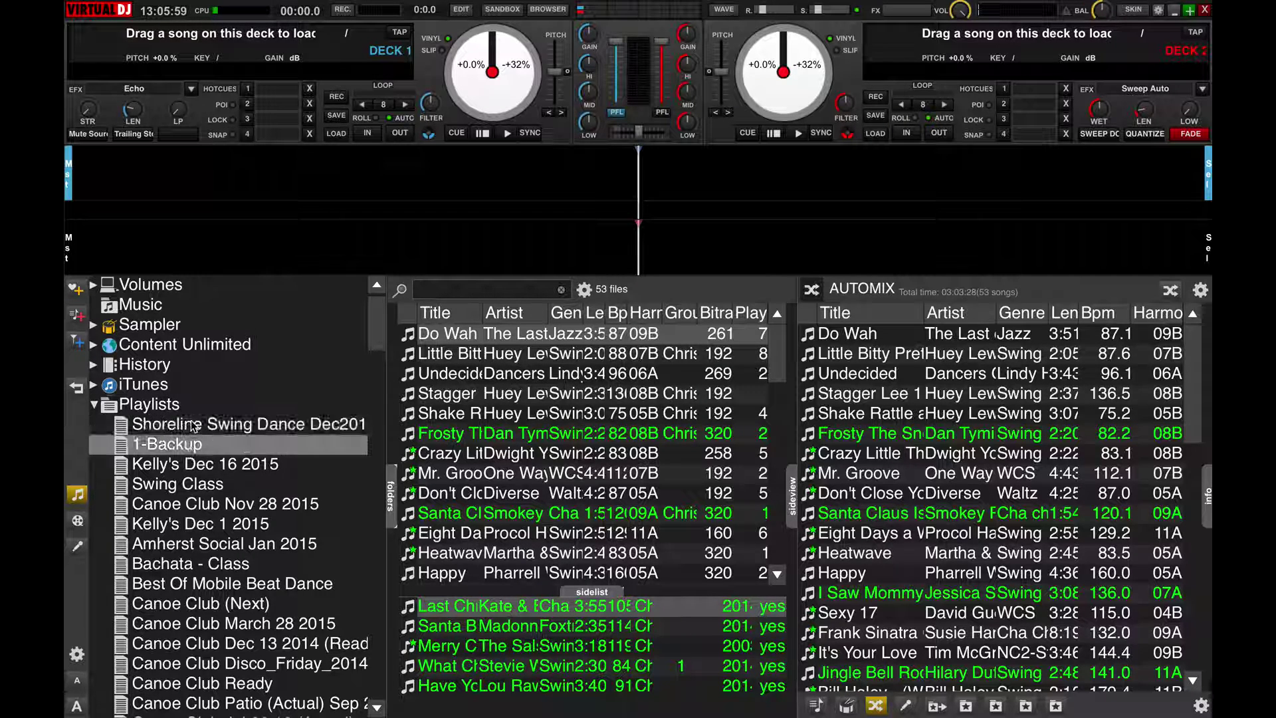
{"action": "left_click", "coordinate": [193, 426]}
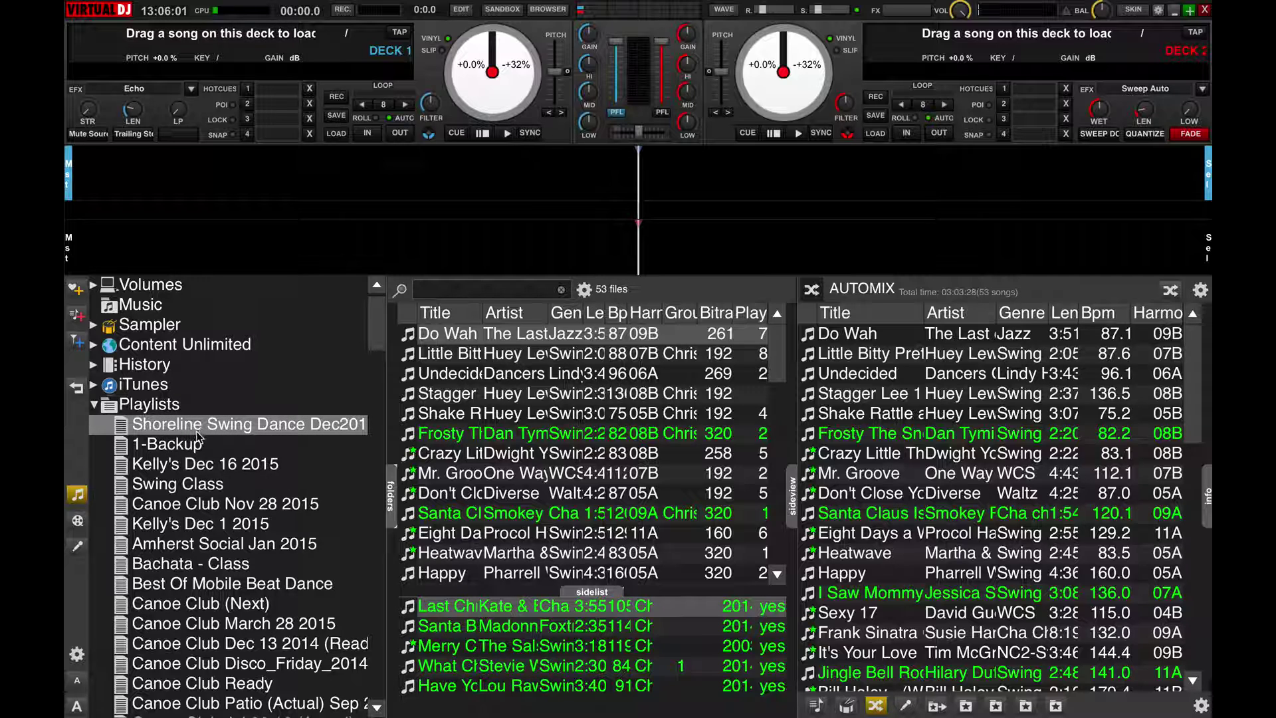
{"action": "left_click", "coordinate": [197, 439]}
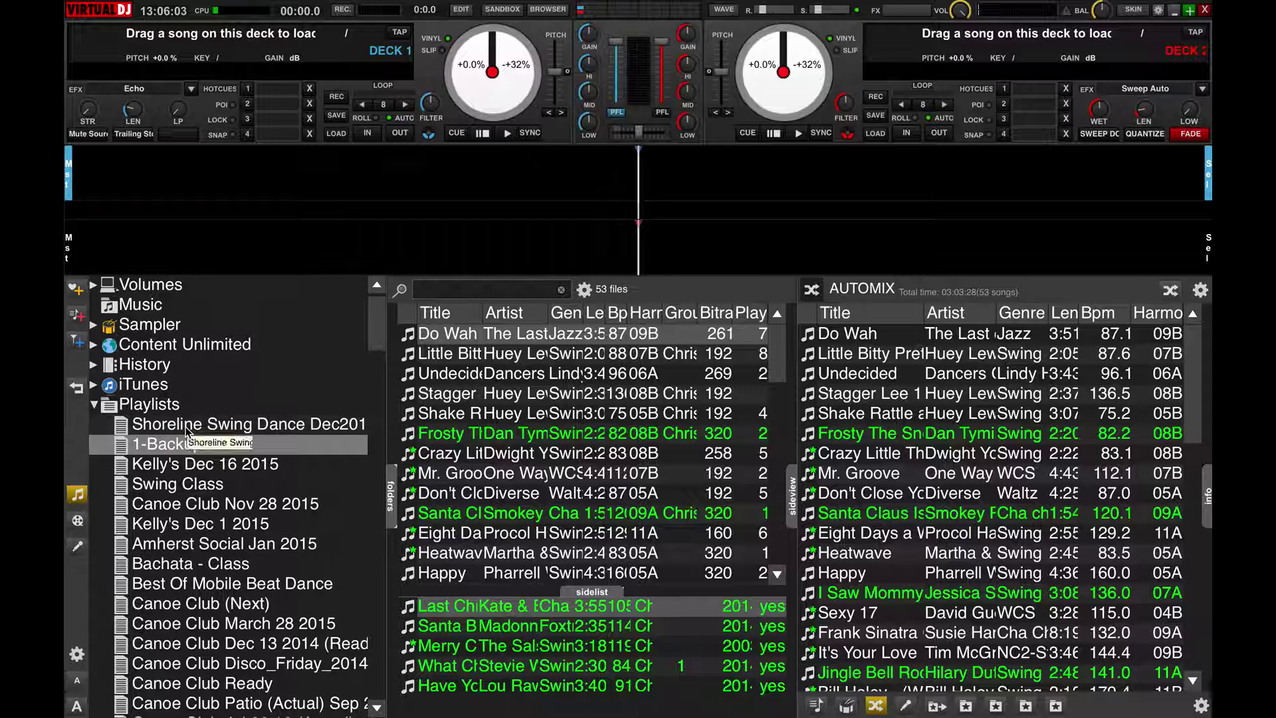
Switch between the Shoreline Swing Dance Dec2015 and 1-Backup playlists again to check that their songs match
{"action": "left_click", "coordinate": [186, 429]}
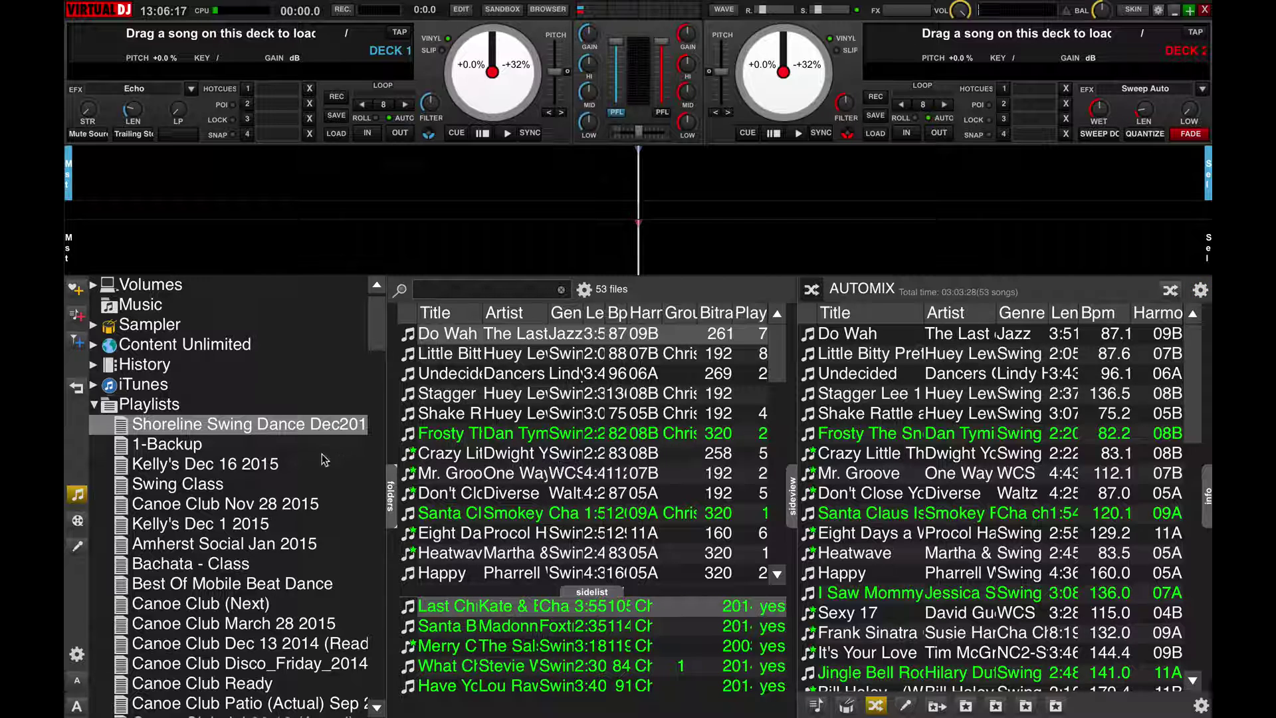
{"action": "left_click", "coordinate": [178, 456]}
{"action": "left_click", "coordinate": [178, 448]}
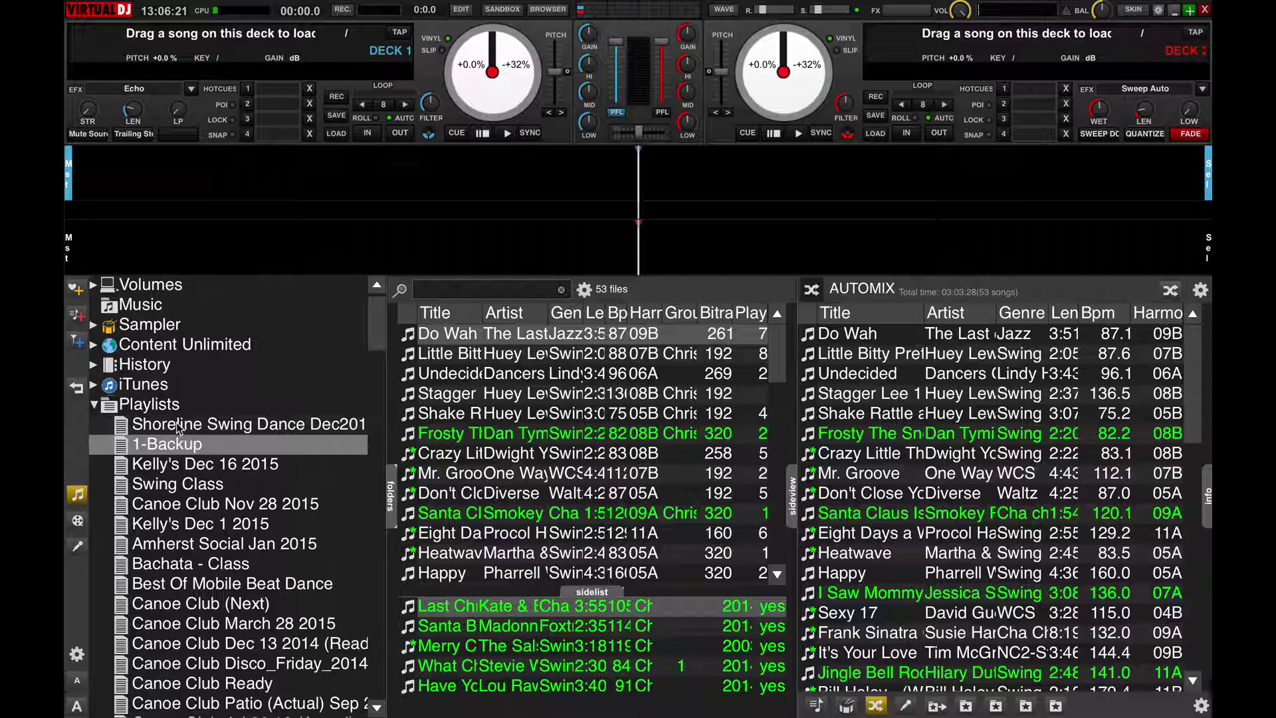
{"action": "left_click", "coordinate": [175, 468]}
{"action": "left_click", "coordinate": [175, 430]}
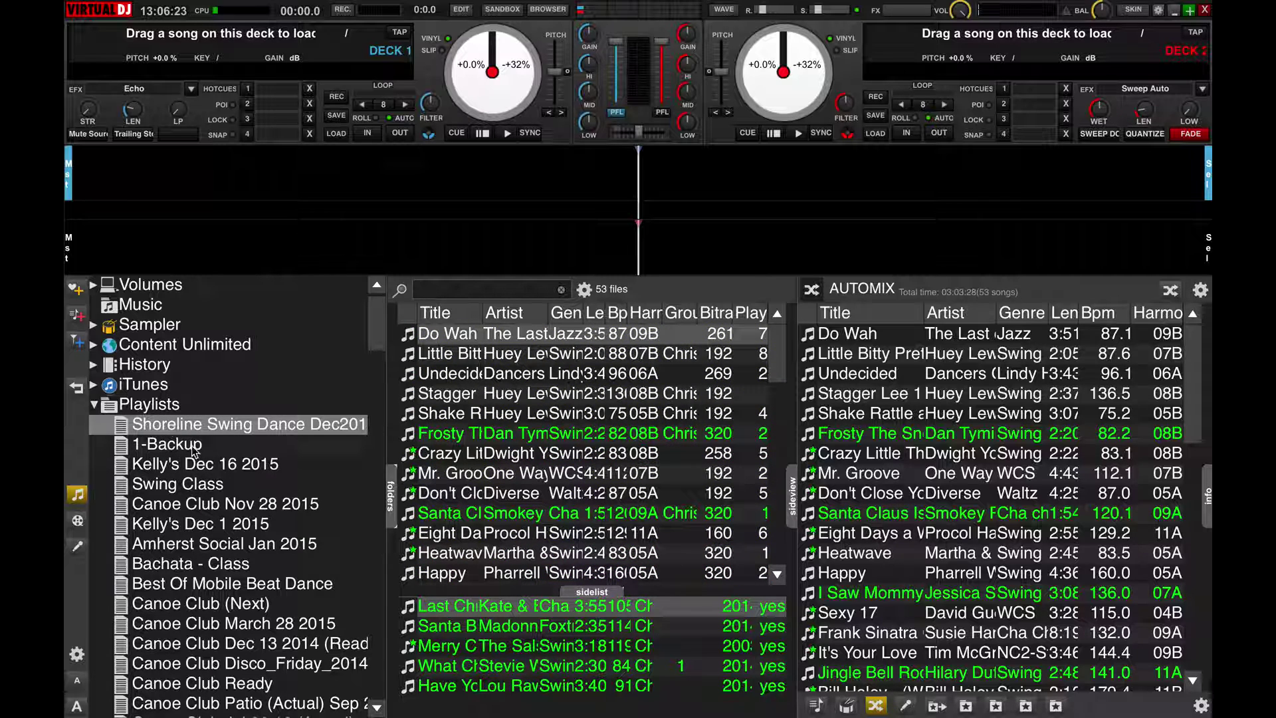
{"action": "left_click", "coordinate": [190, 444]}
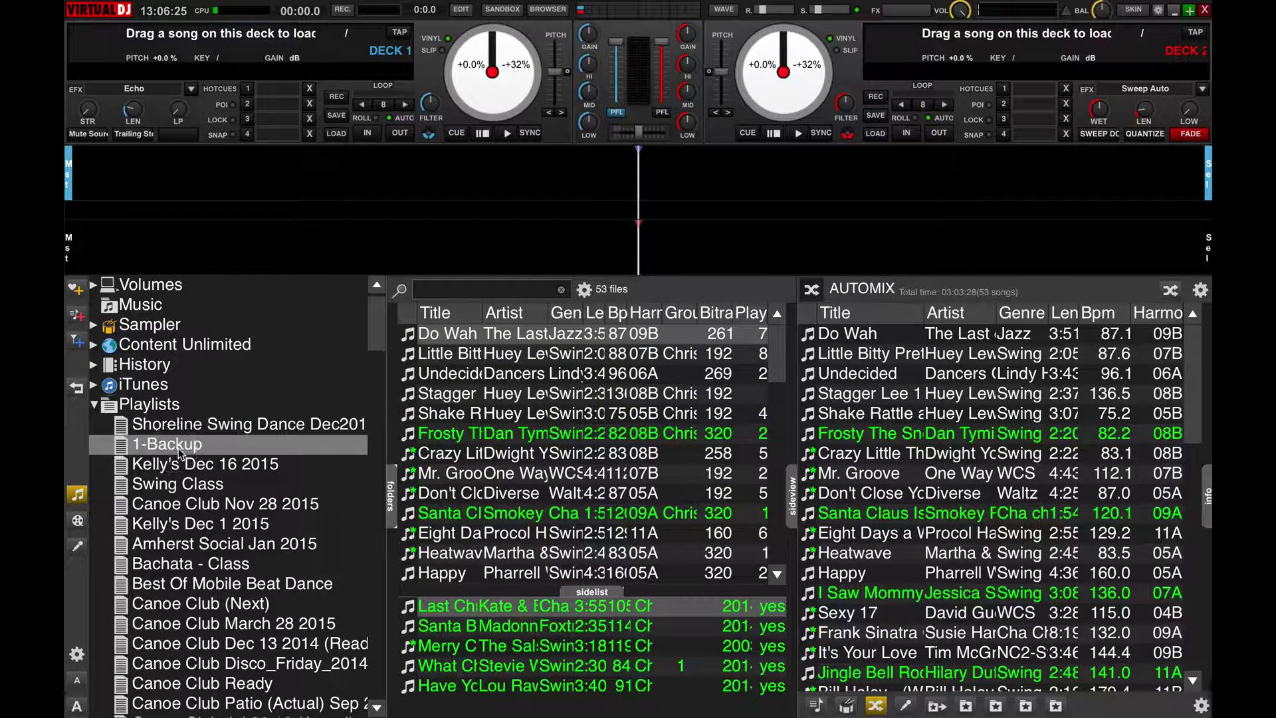
{"action": "right_click", "coordinate": [272, 444]}
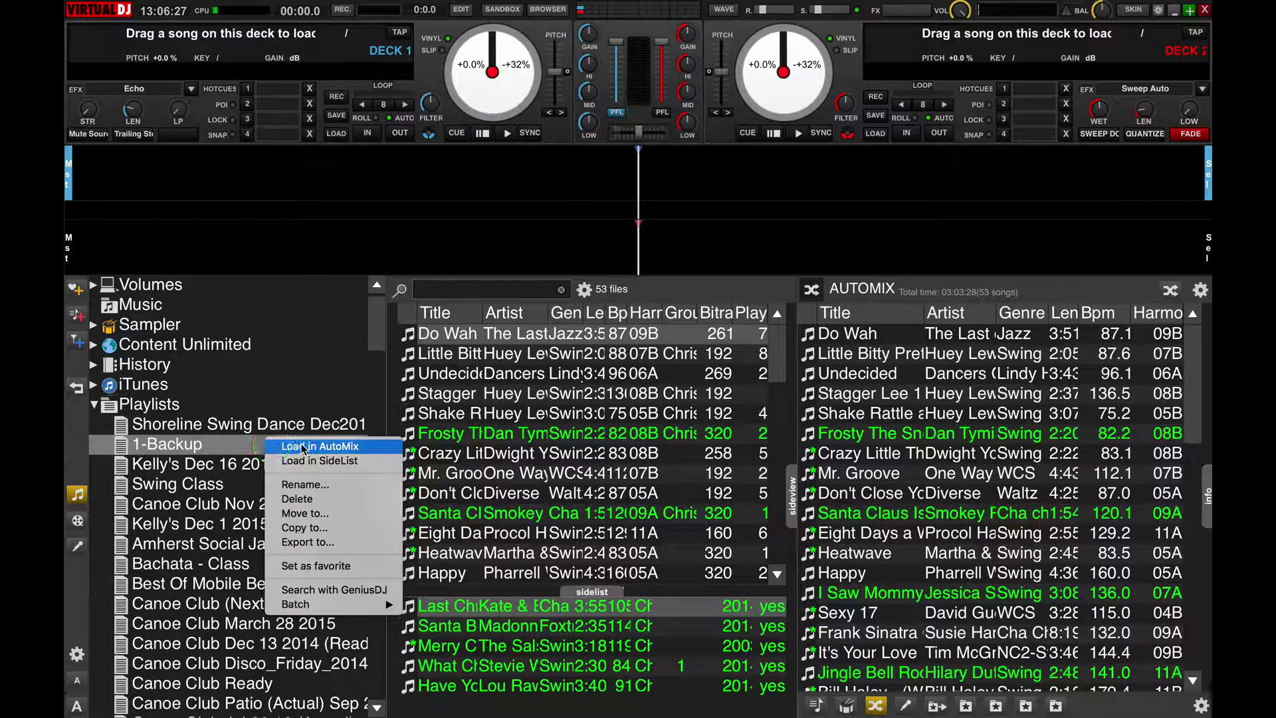
{"action": "left_click", "coordinate": [305, 485]}
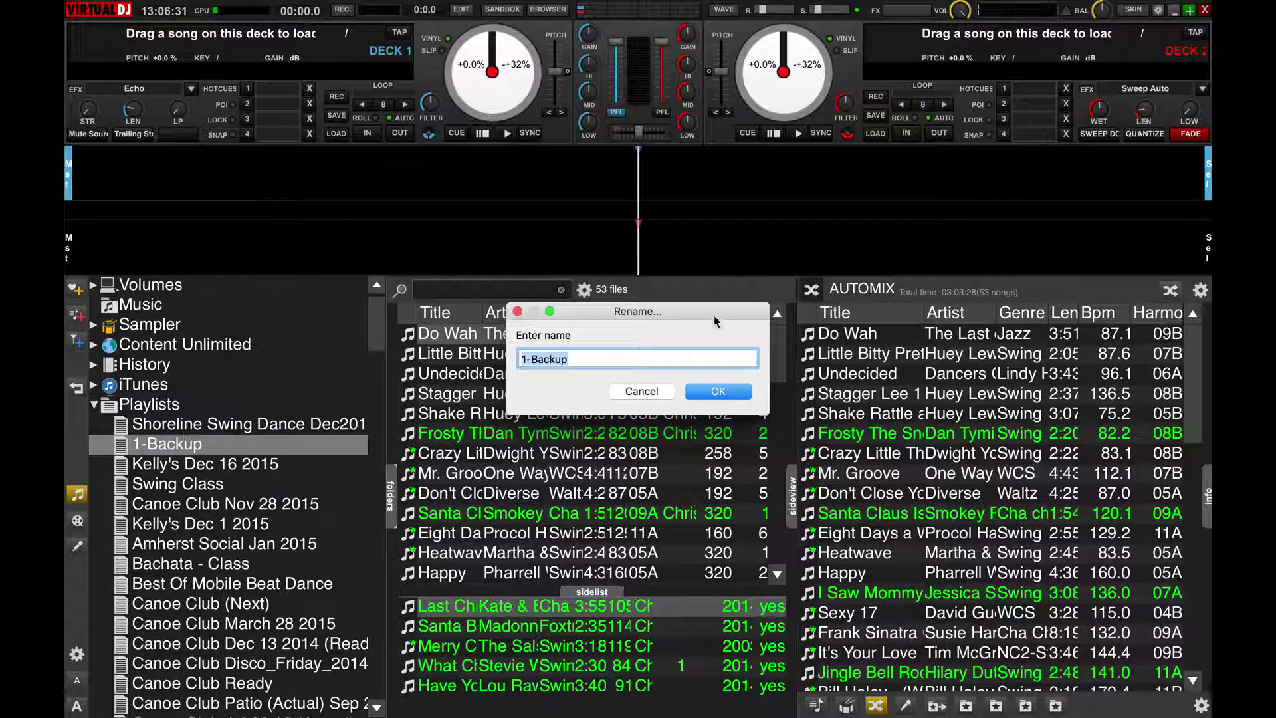
{"action": "left_click", "coordinate": [641, 392]}
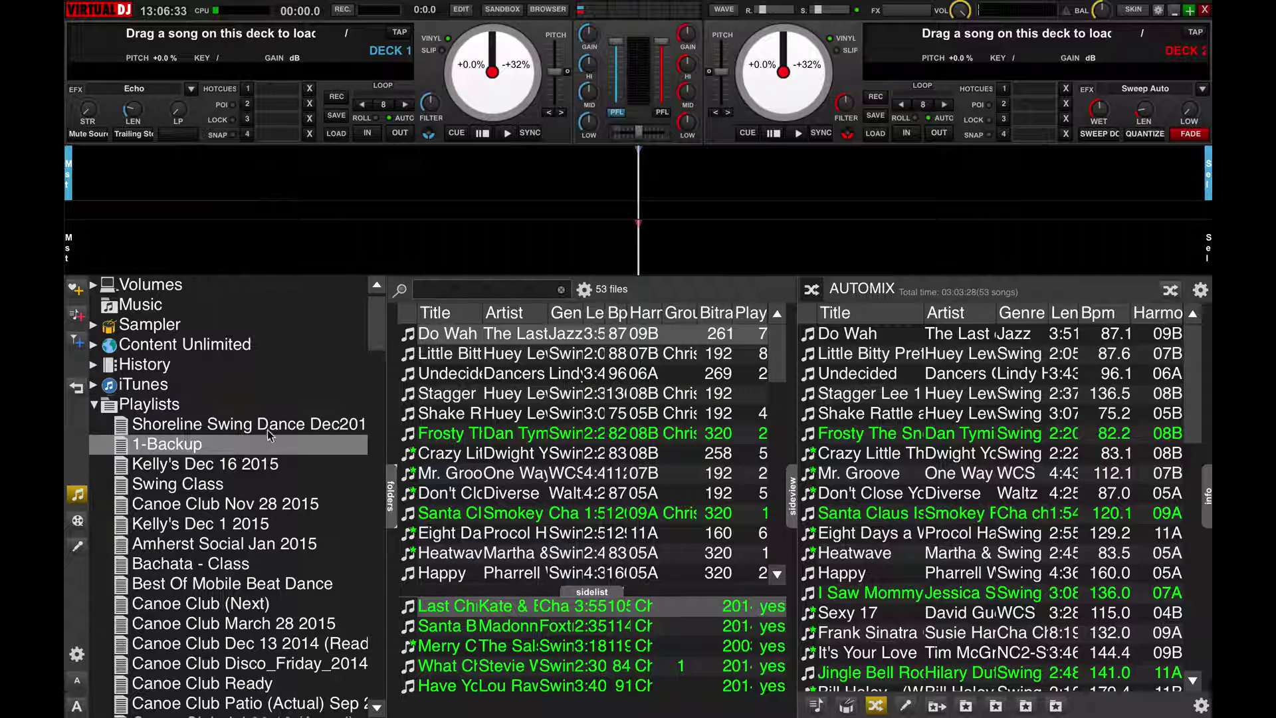